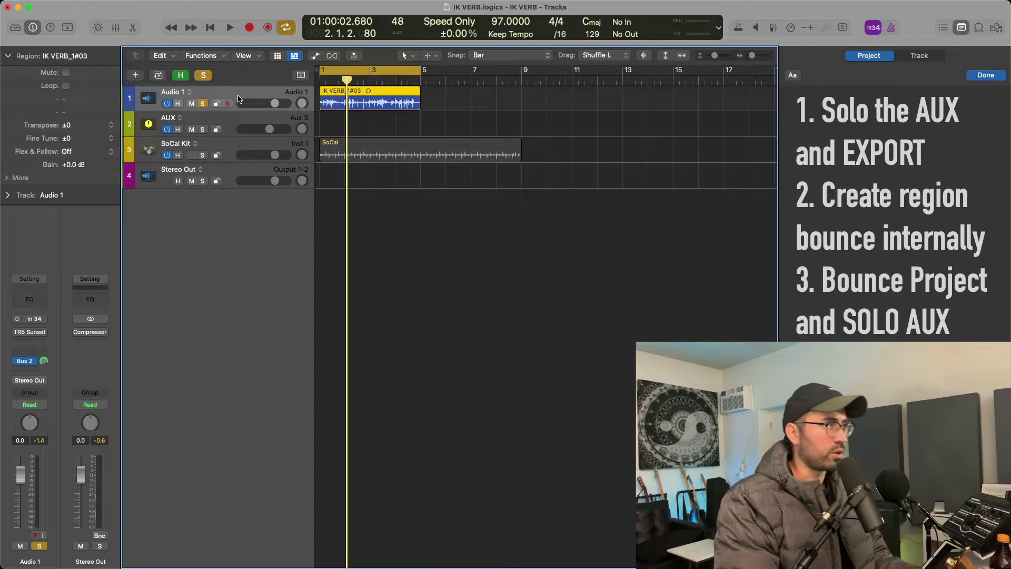
Step: Play the project from the start and stop it to audition Audio 1
key("super+e")
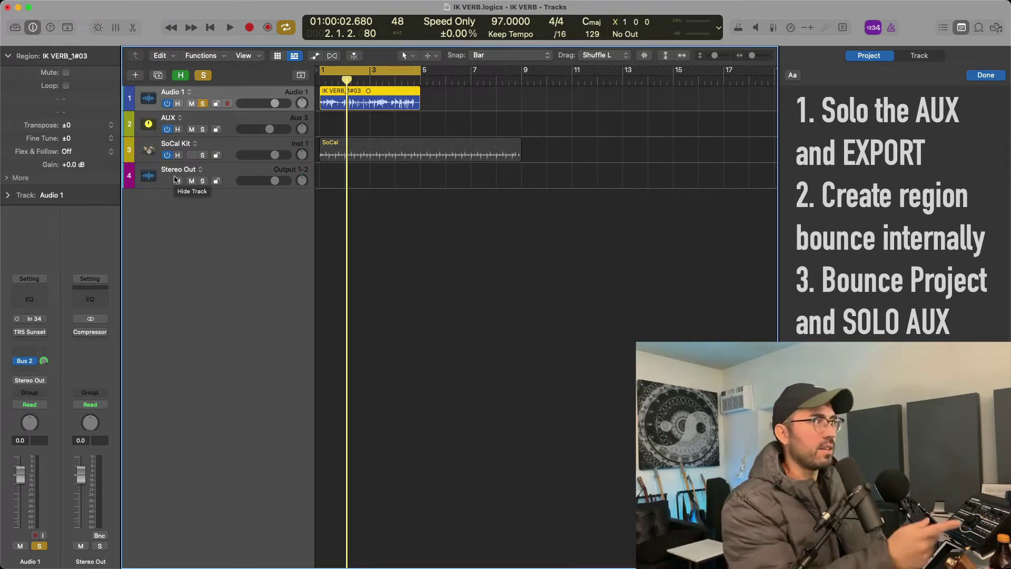
key("Return")
key("space")
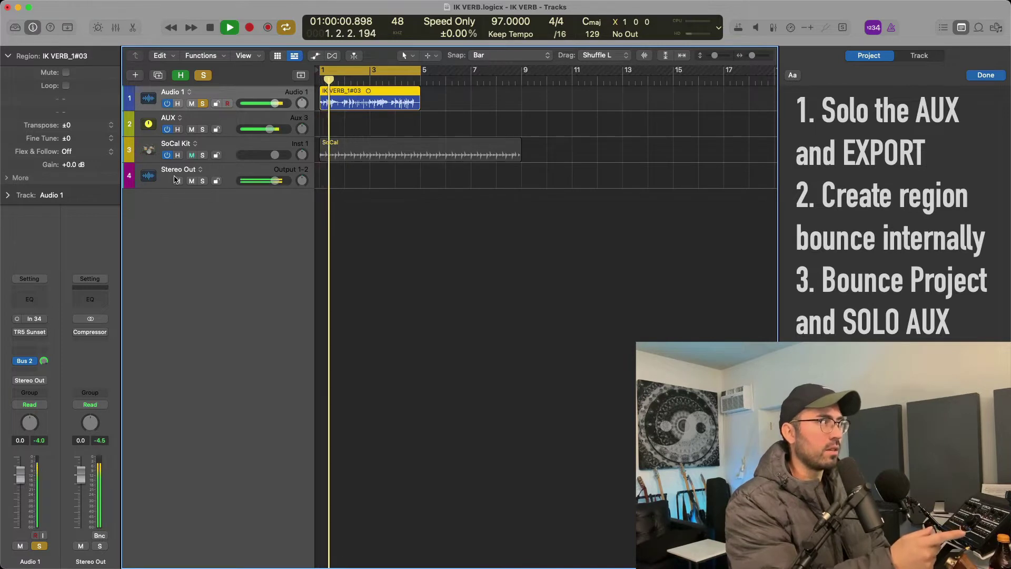
key("space")
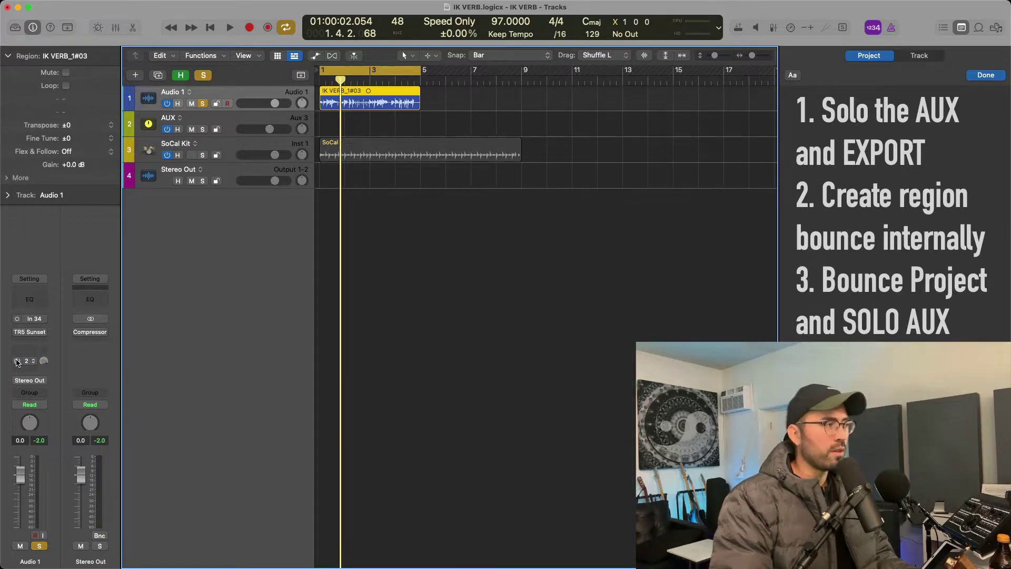
Step: Enable Audio 1's Bus 2 send and unsolo Audio 1 while it plays
key("space")
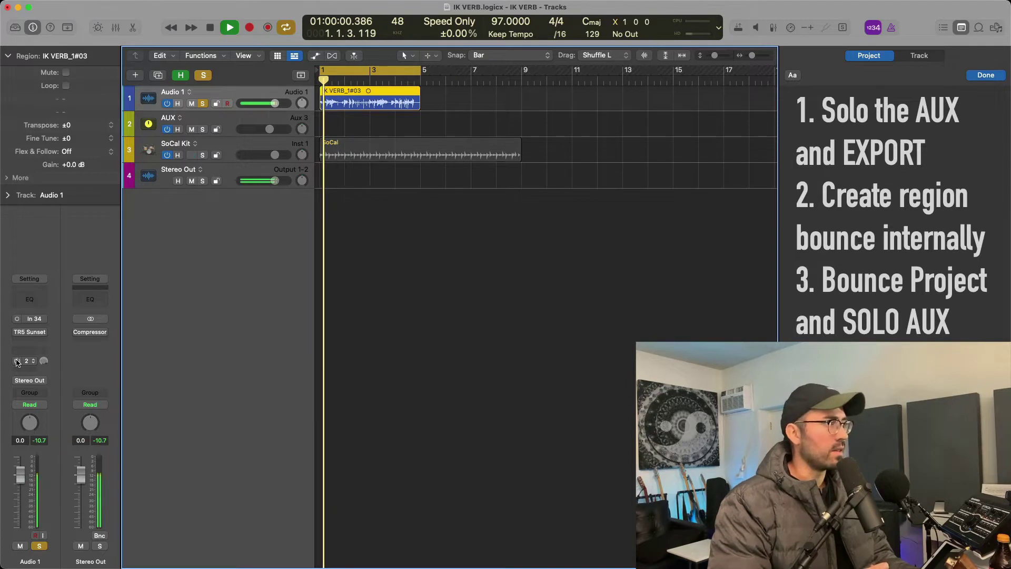
left_click(16, 360)
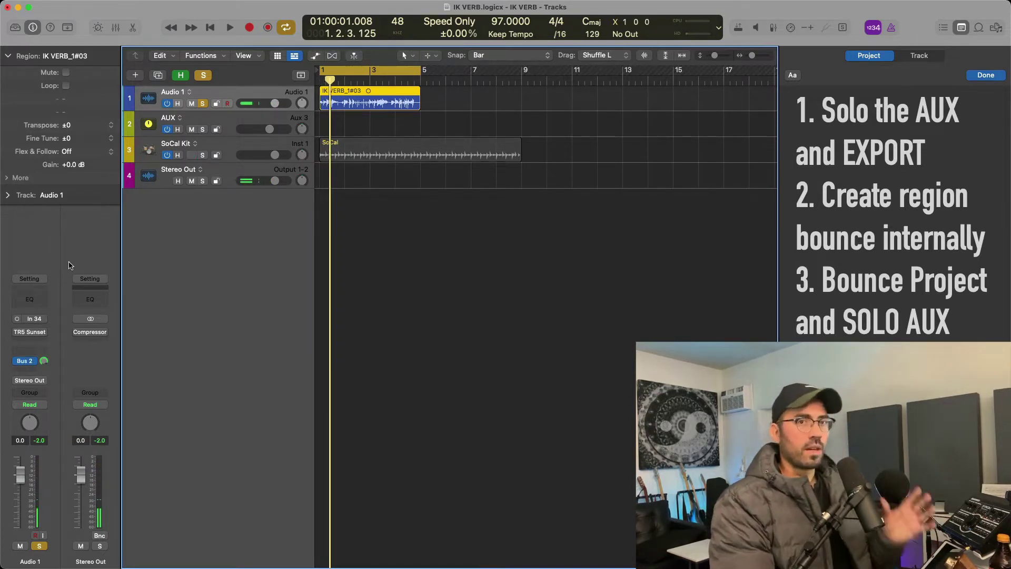
left_click(202, 103)
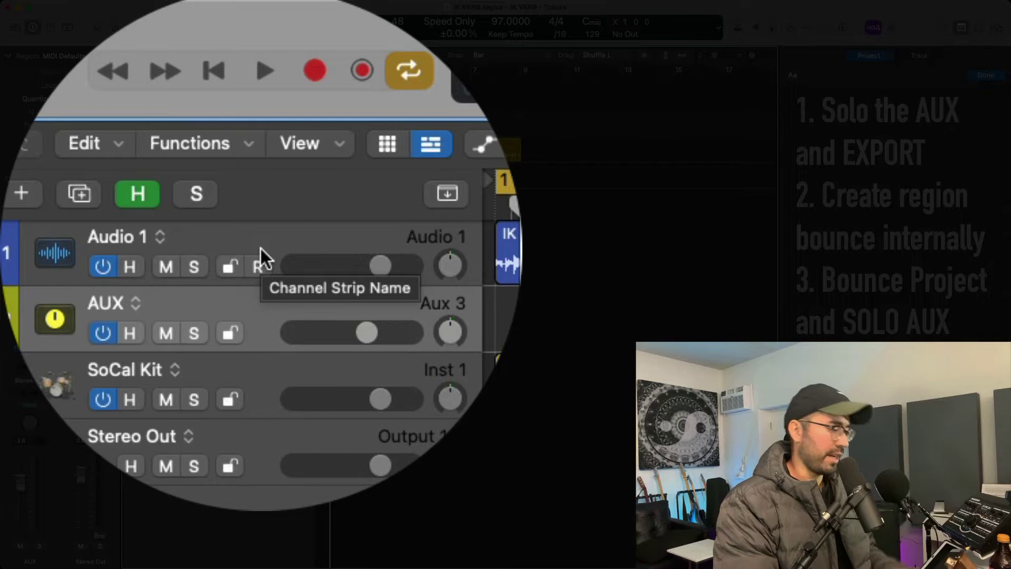
Step: In the Mixer, keep Audio 1's send on Bus 2 and set the AUX channel's input to Bus 2
key("x")
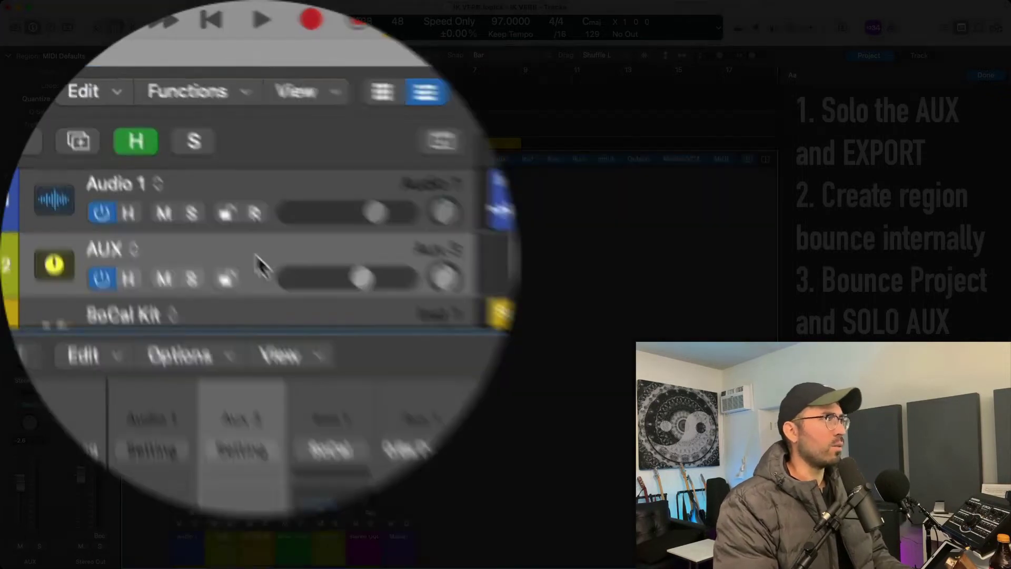
left_click(184, 306)
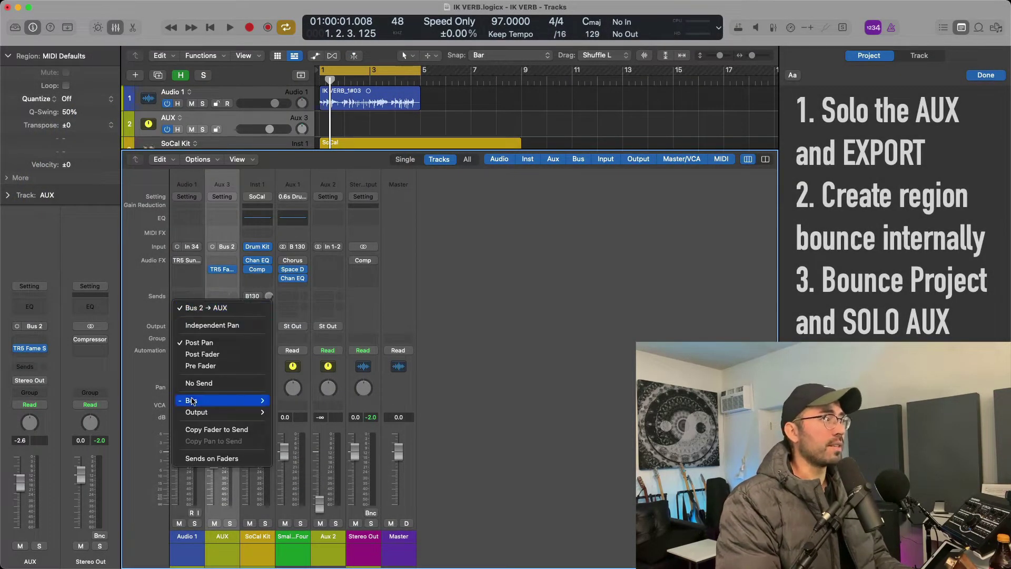
mouse_move(192, 402)
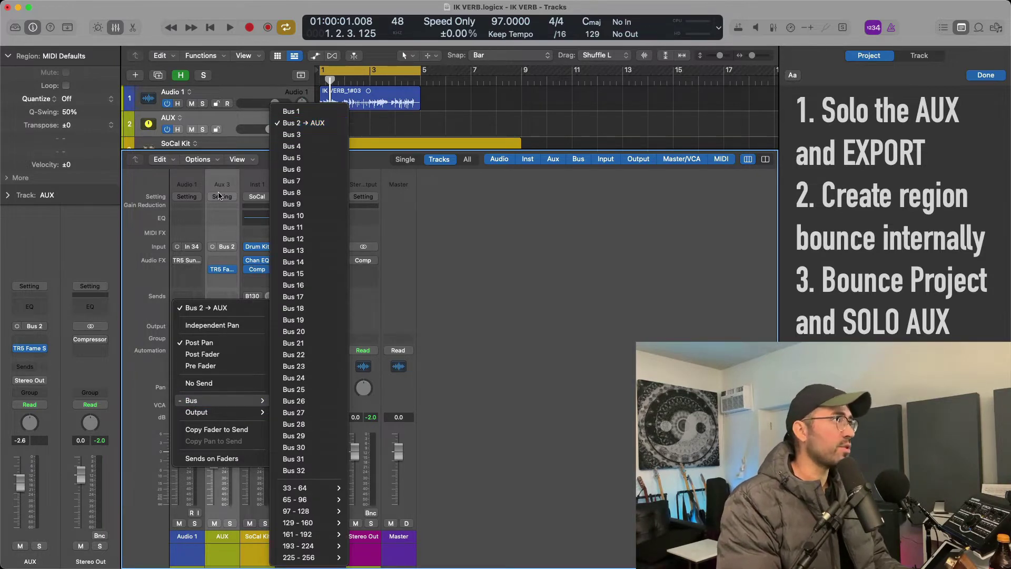
left_click(328, 128)
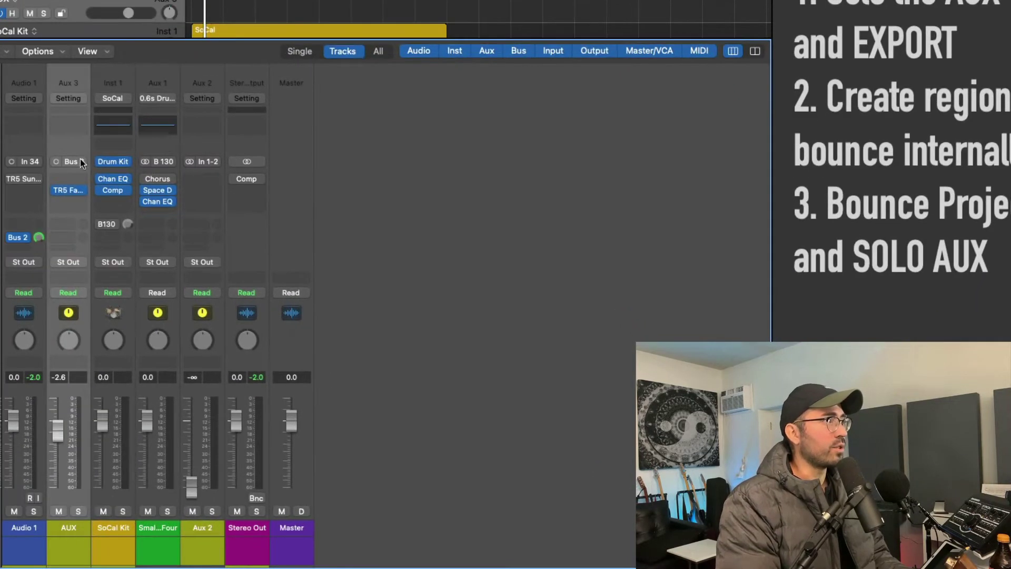
left_click(191, 224)
left_click(109, 164)
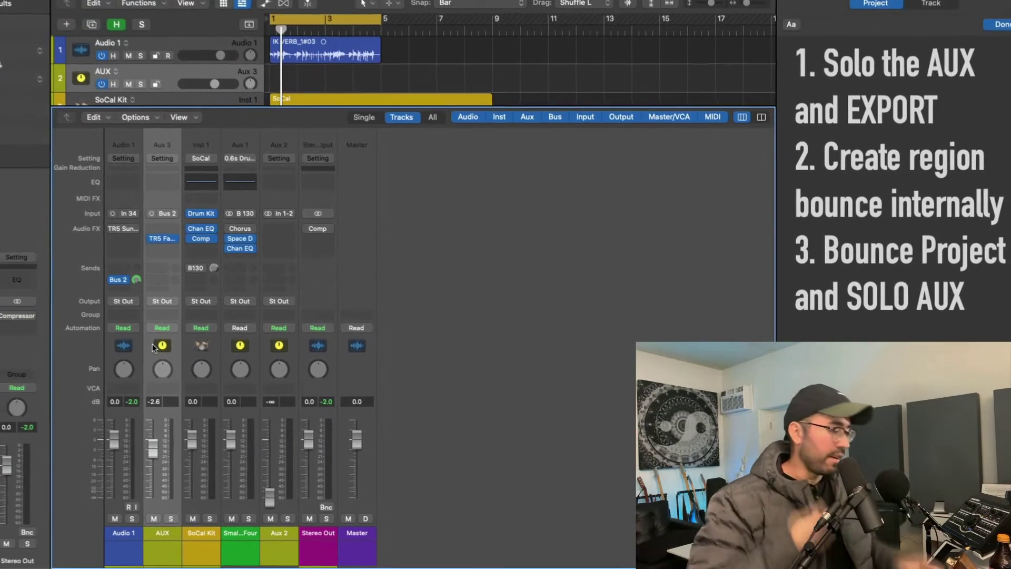
Step: Create a track for the AUX channel strip and move it to row 2 under Audio 1
key("x")
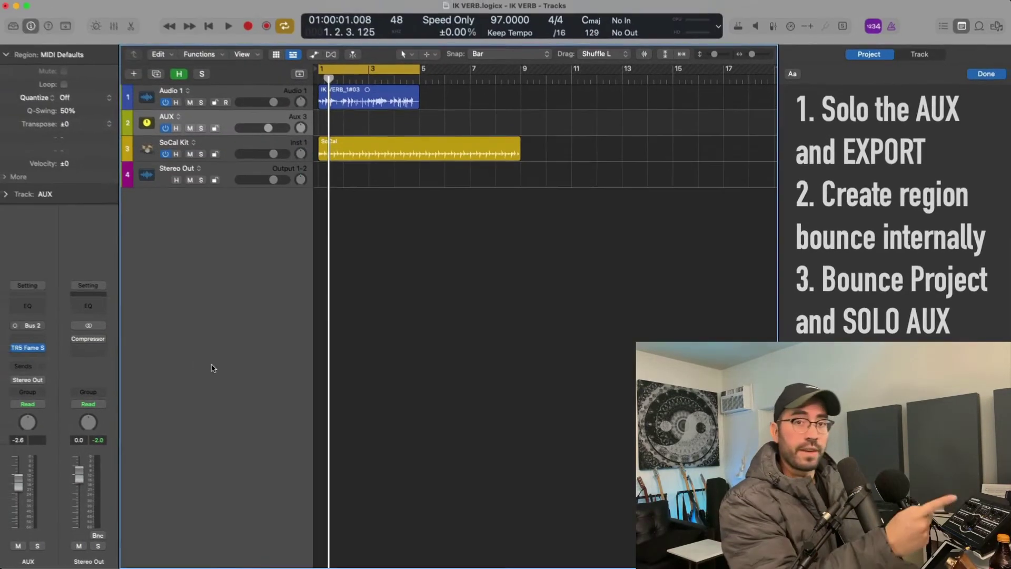
key("x")
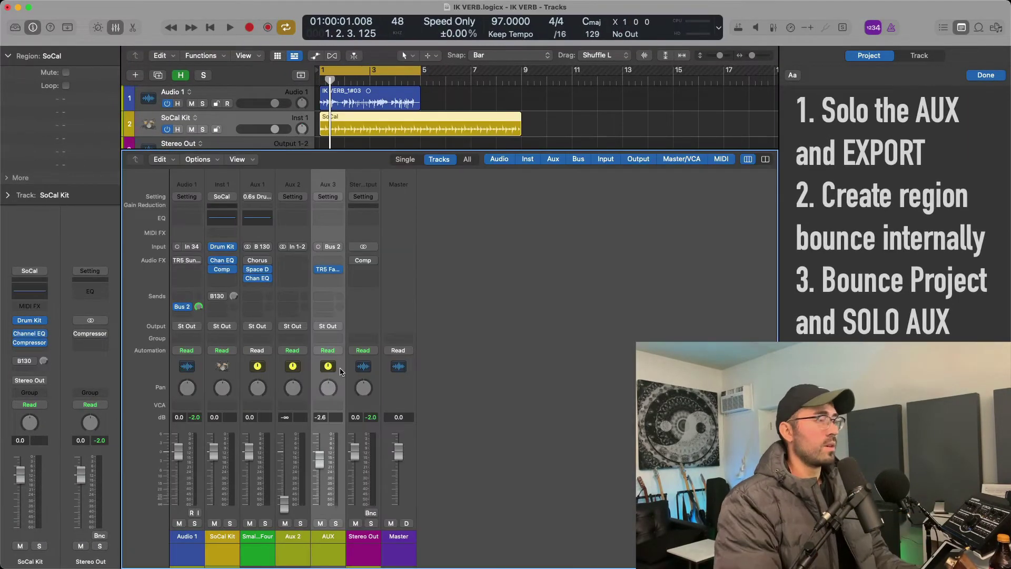
right_click(340, 371)
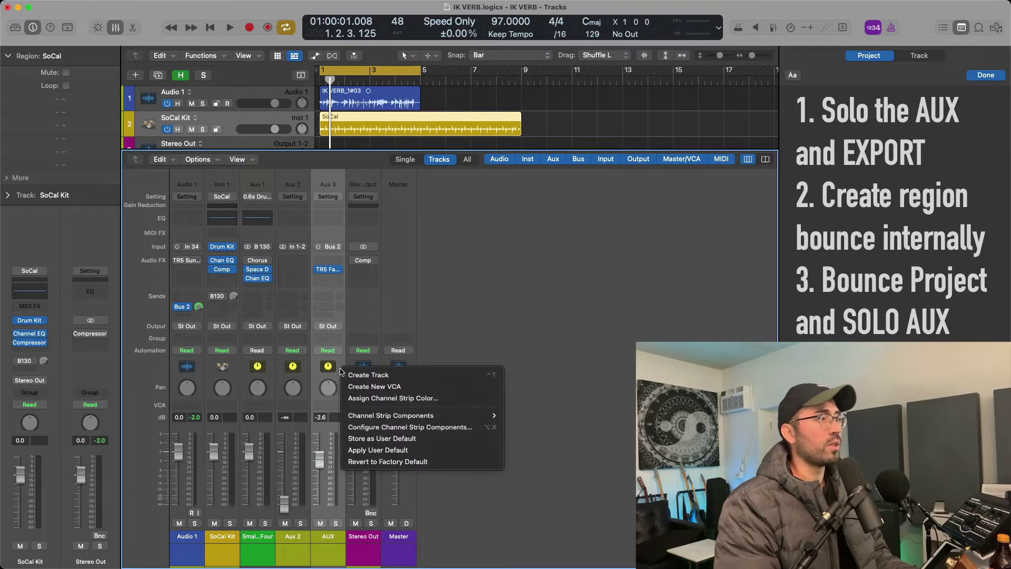
left_click(402, 375)
key("x")
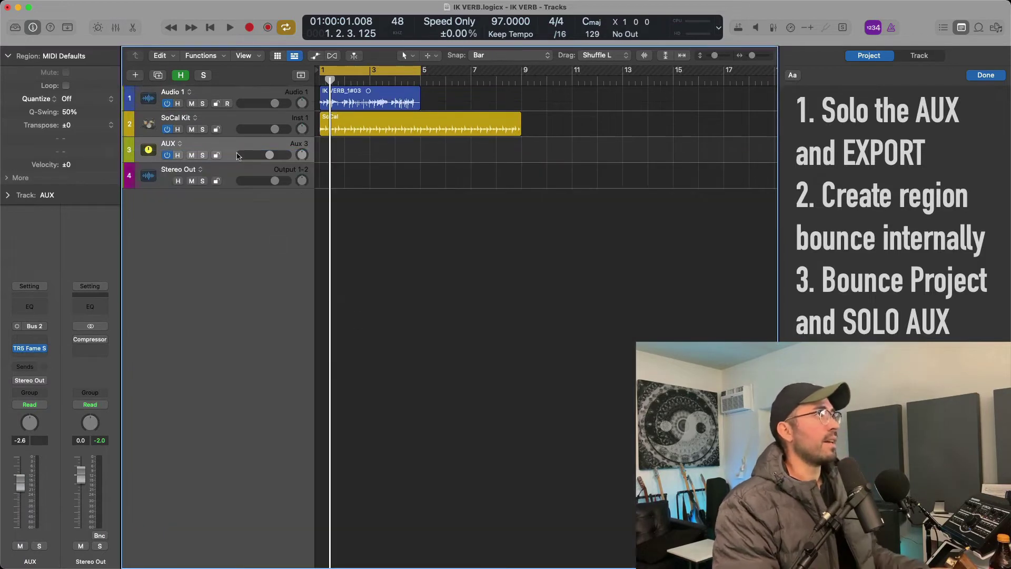
left_click_drag(237, 156, 230, 114)
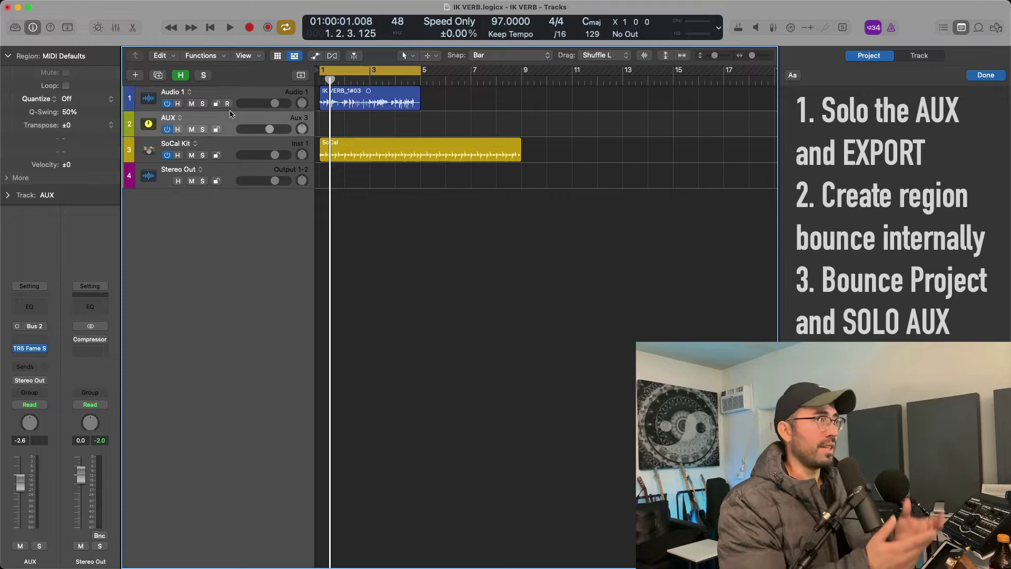
Step: Export the AUX track as AUX_1.wav to the desktop and preview it in Quick Look
left_click(230, 94)
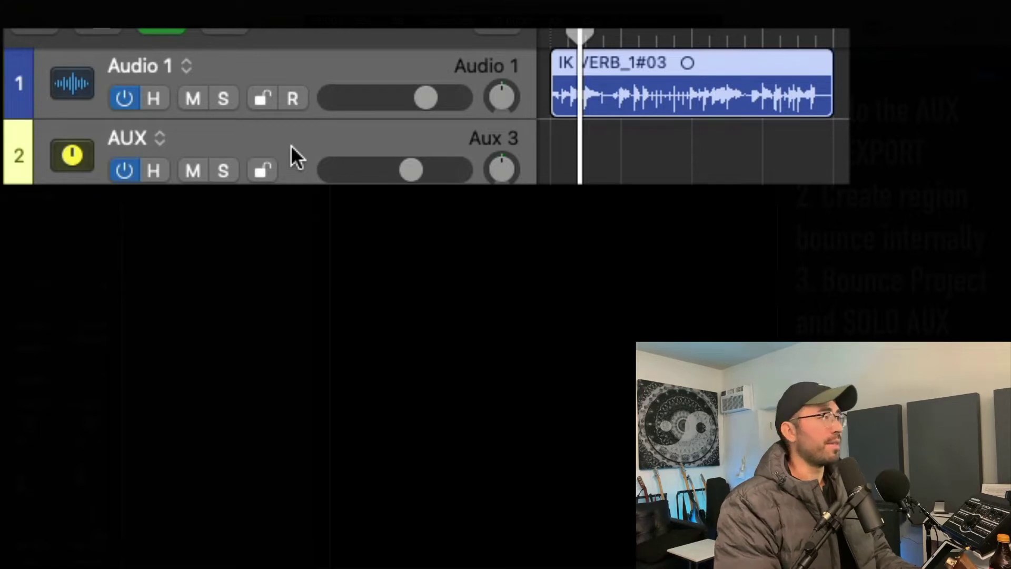
left_click(236, 138)
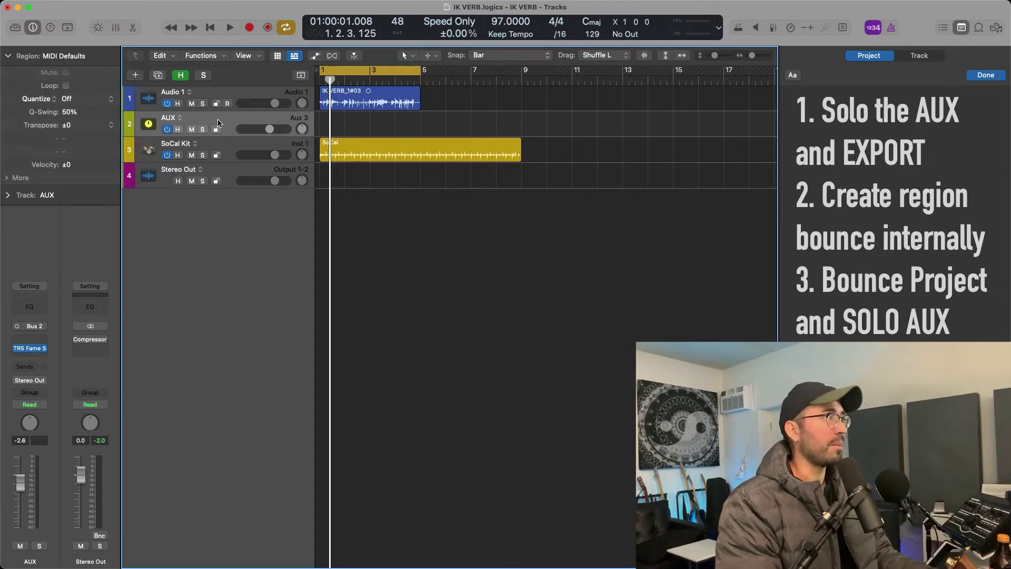
key("super+e")
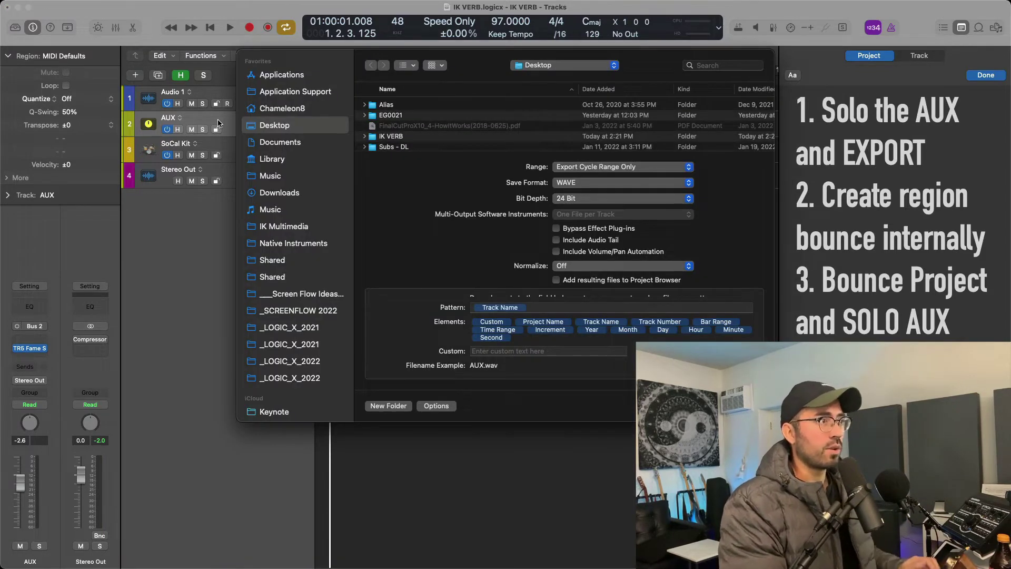
key("Return")
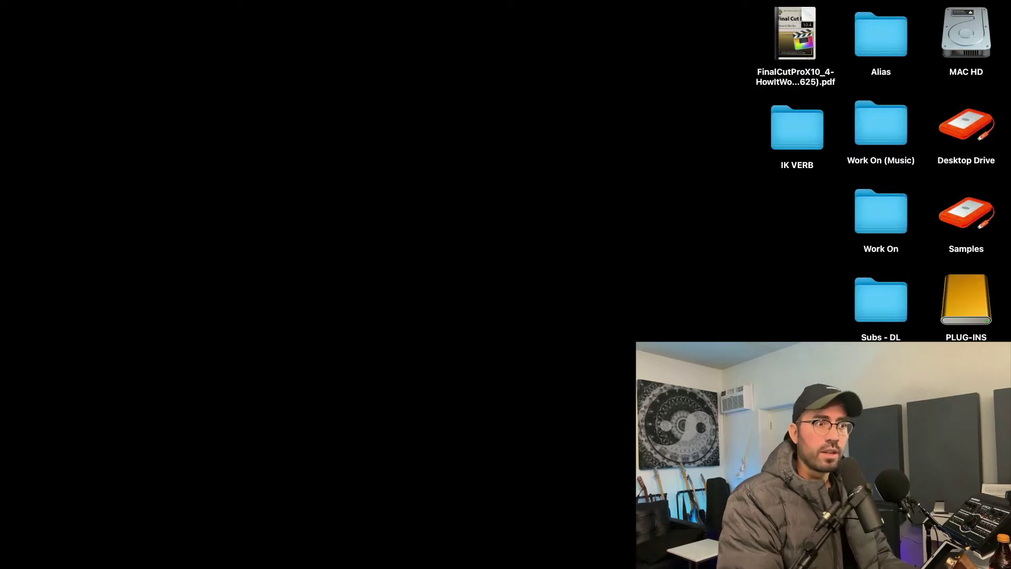
left_click(790, 232)
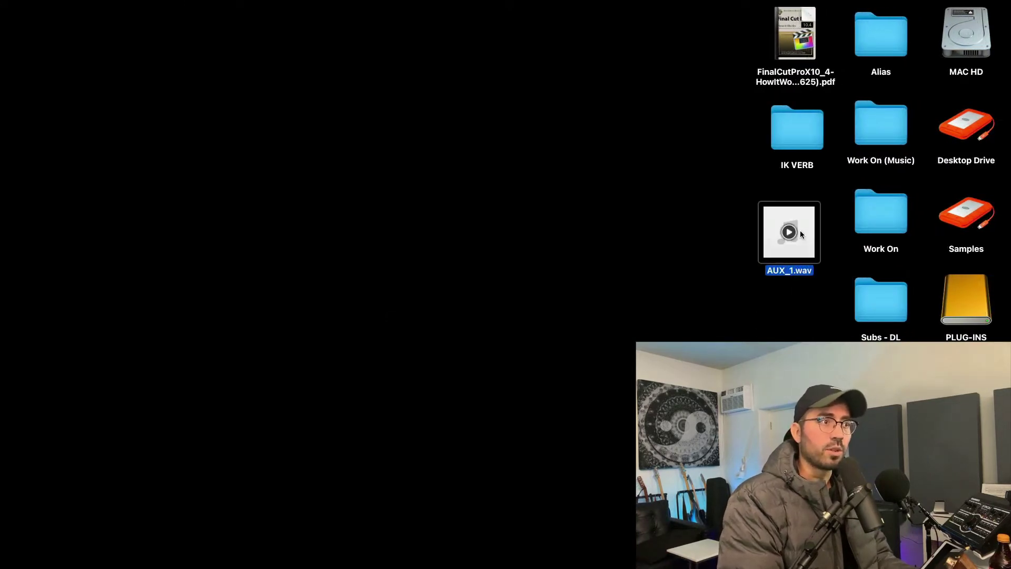
key("space")
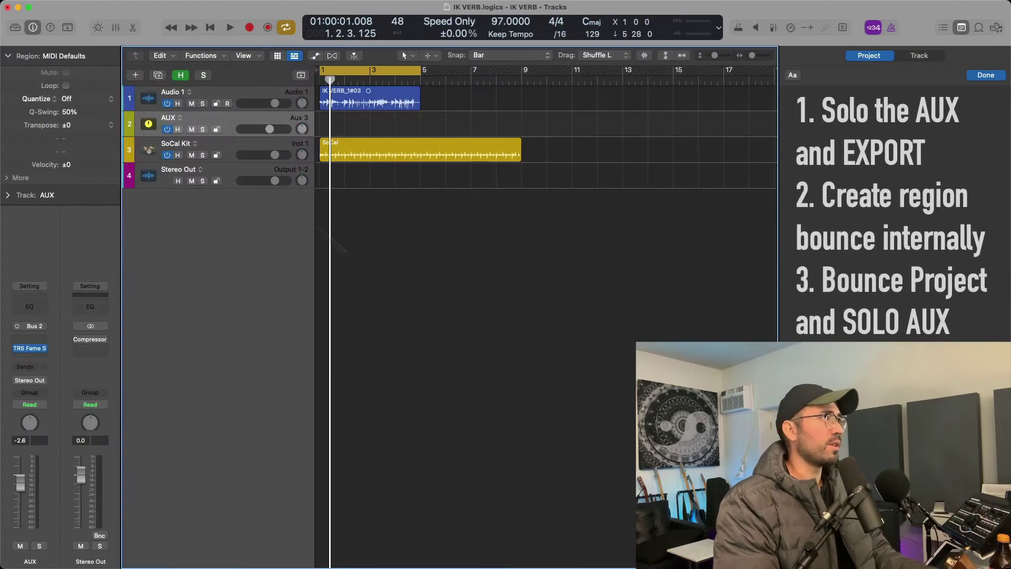
Step: Create an empty MIDI region on the AUX track, extend it to bar 5, and enlarge the lanes
left_click(229, 94)
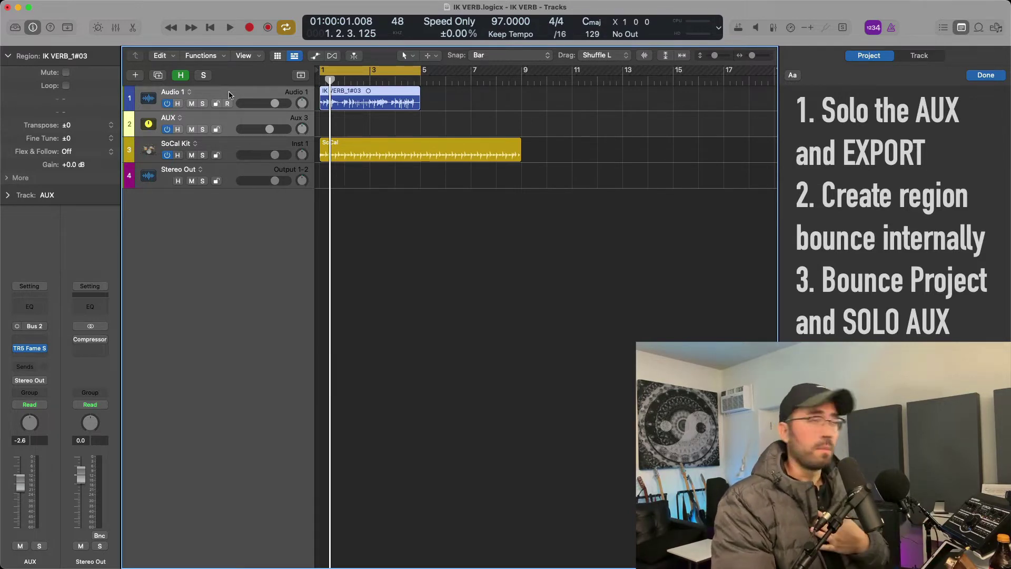
left_click(244, 120)
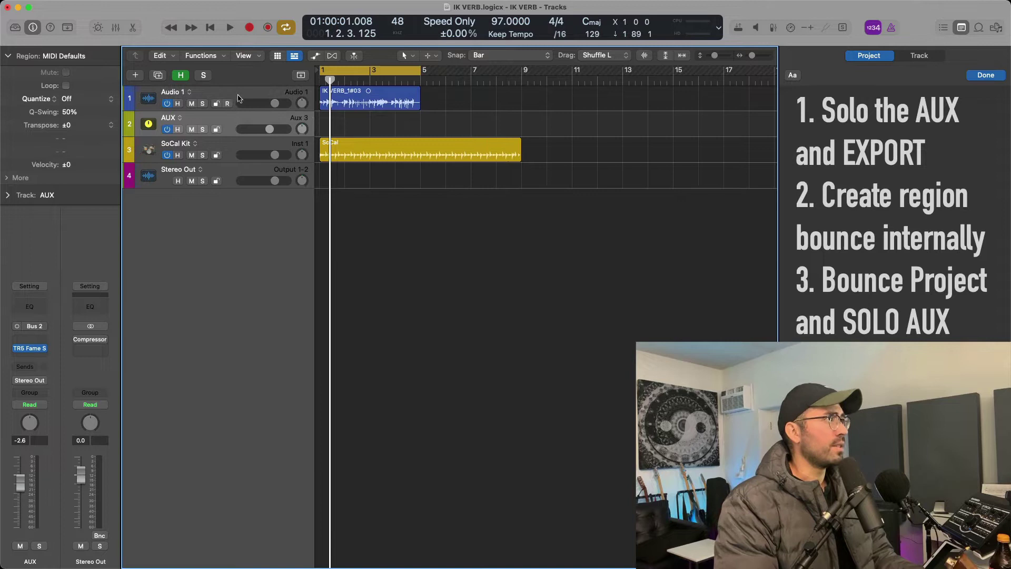
left_click(238, 98)
left_click(233, 120)
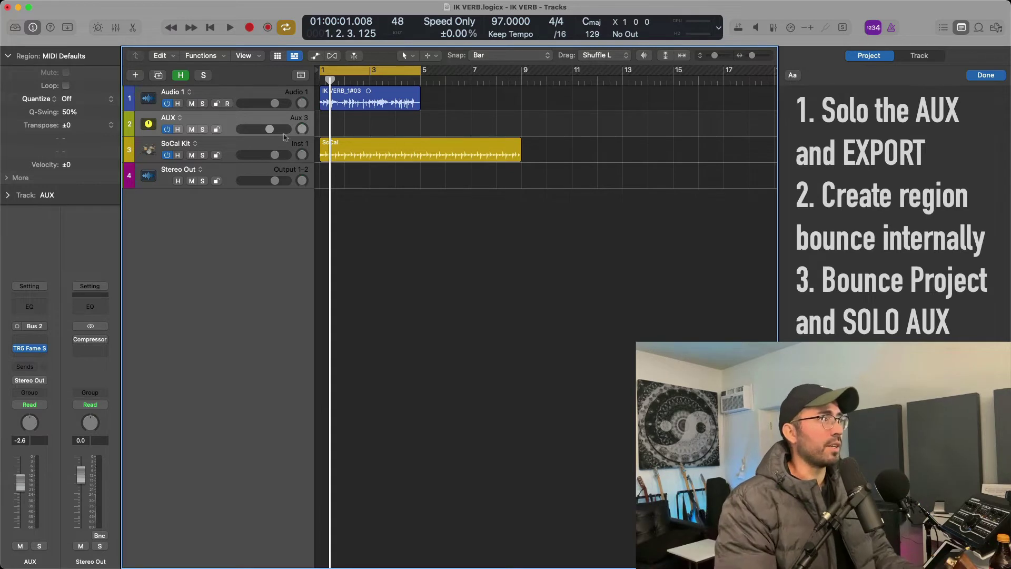
right_click(323, 127)
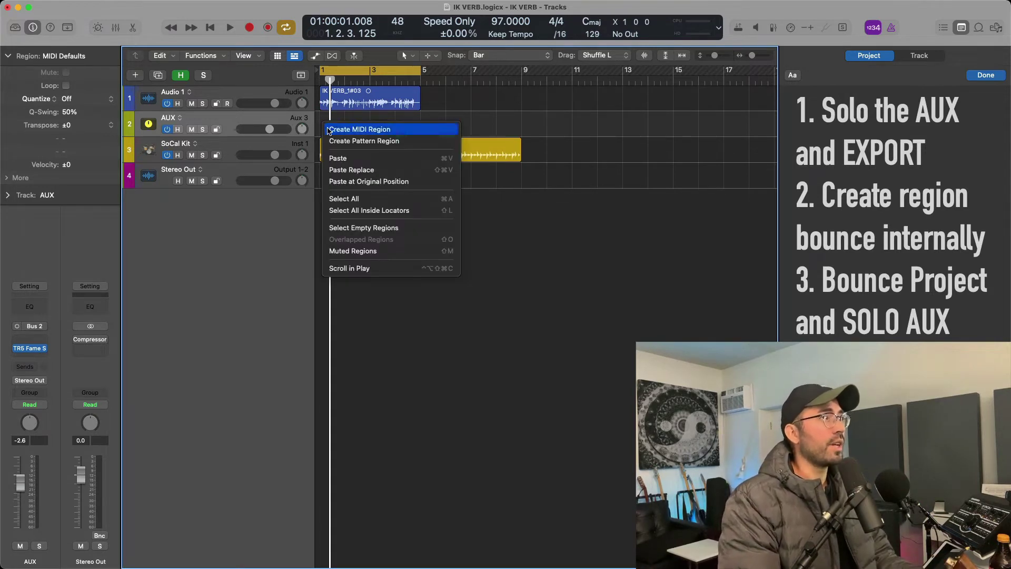
left_click(328, 130)
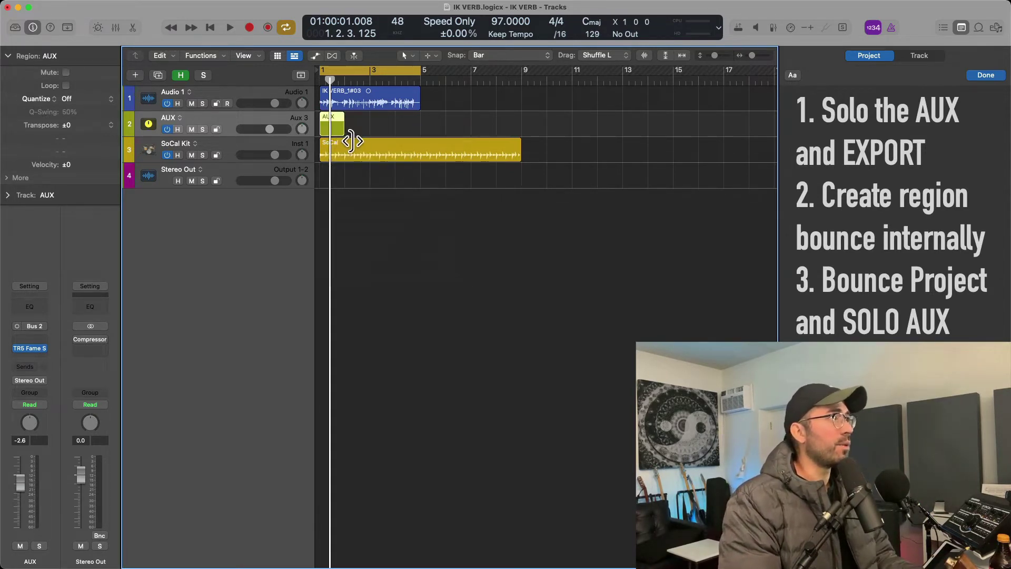
left_click_drag(349, 140, 424, 143)
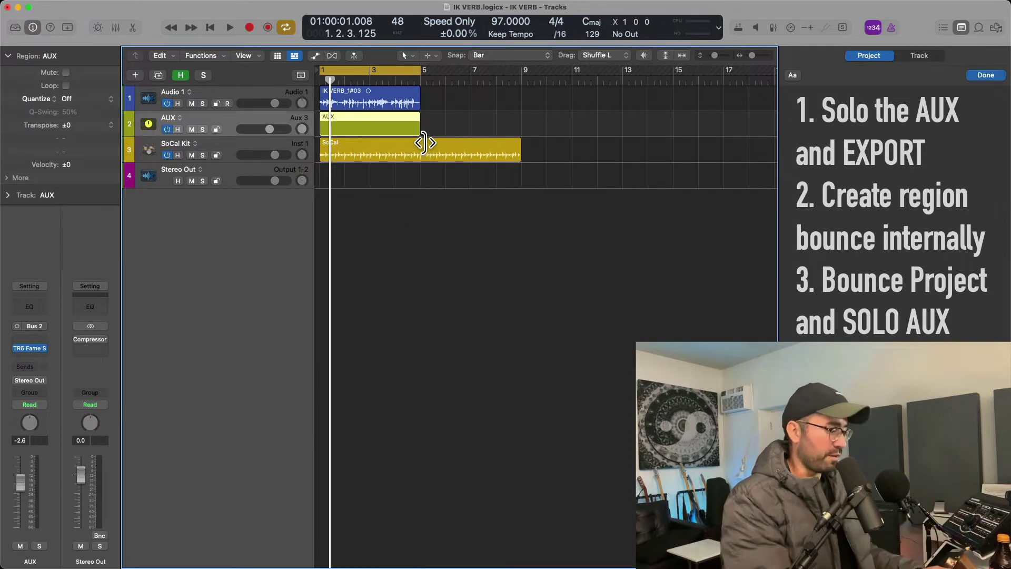
key("super+Down")
key("super+Down")
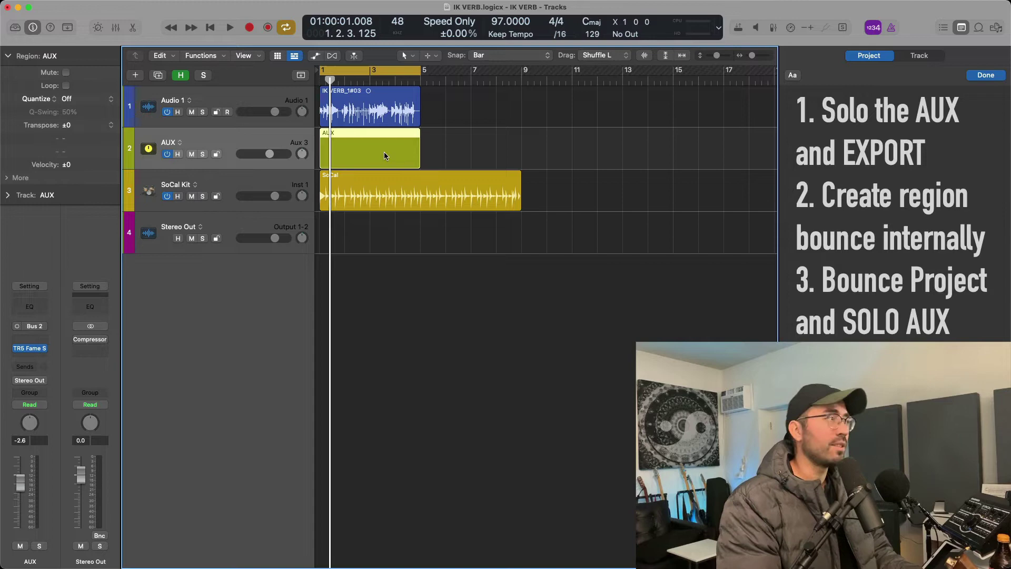
Step: Bounce the AUX region in place to a new AUX_bip track, muting the source region
left_click(79, 6)
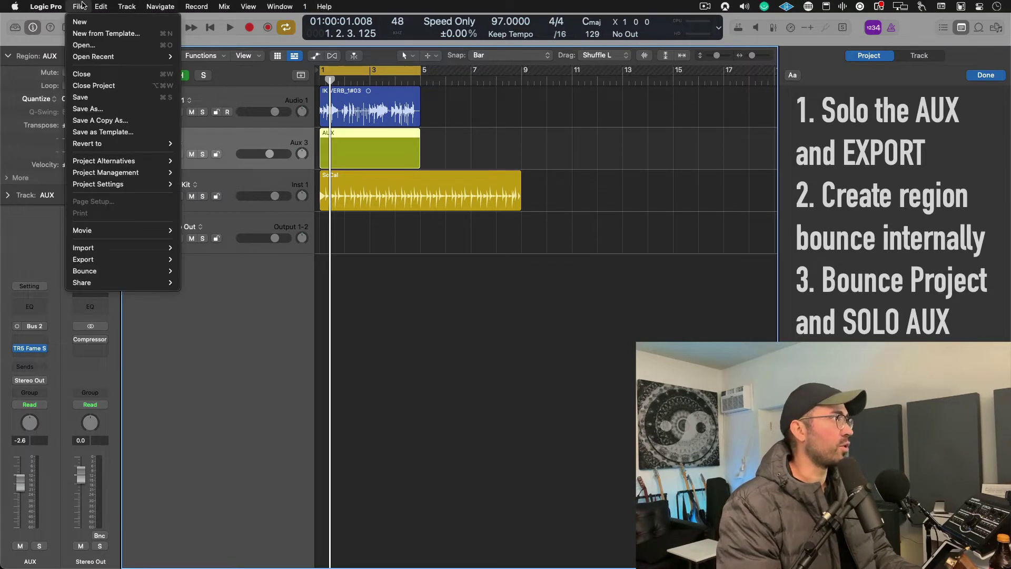
mouse_move(125, 272)
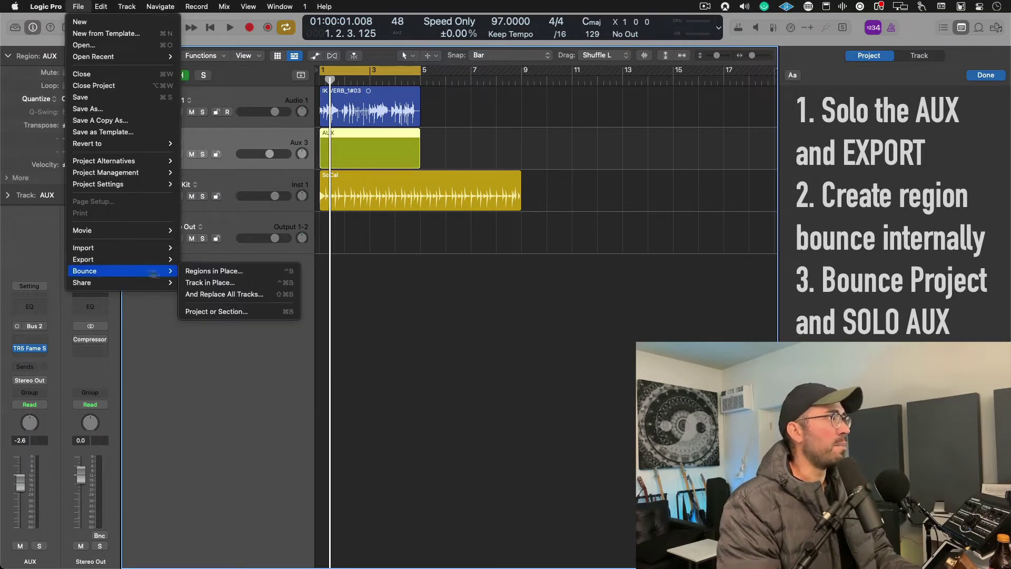
left_click(211, 271)
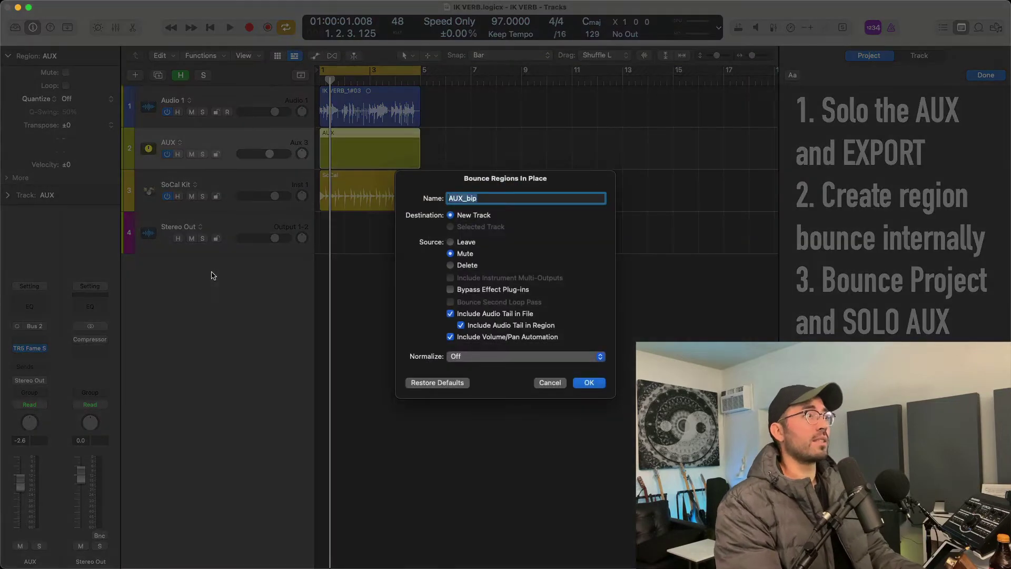
key("Return")
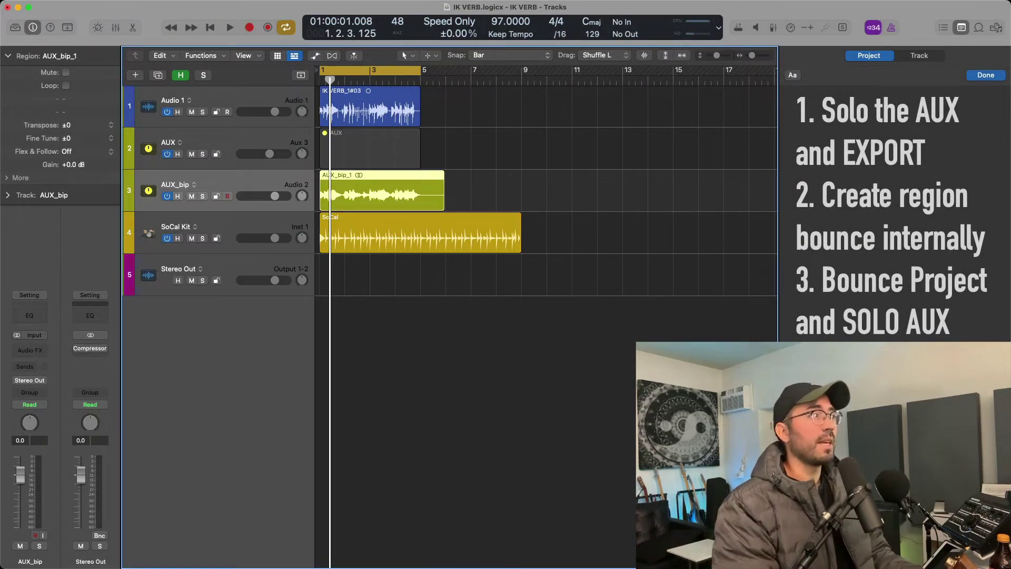
Step: Solo Audio 1 and play it briefly
left_click(202, 113)
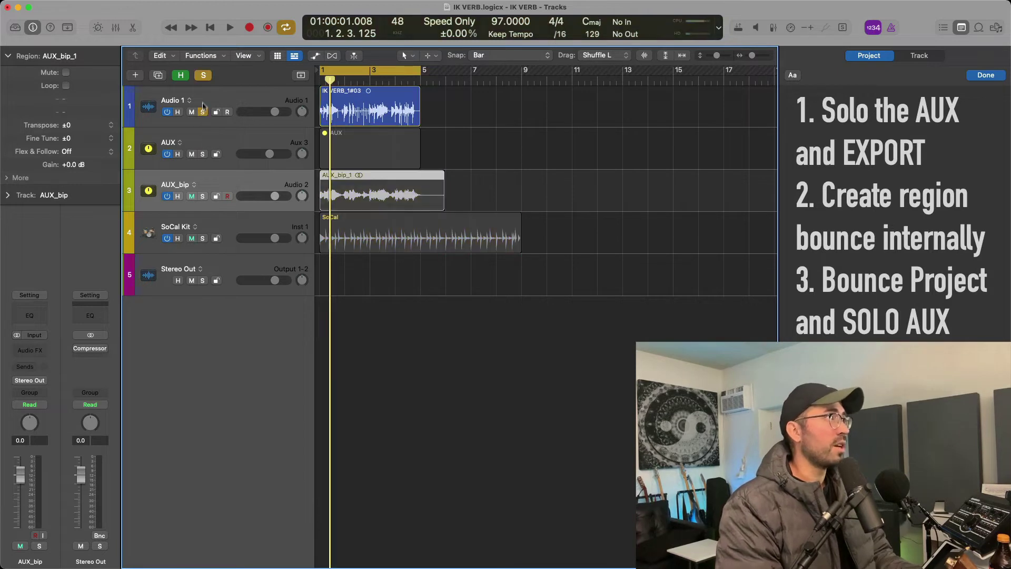
key("space")
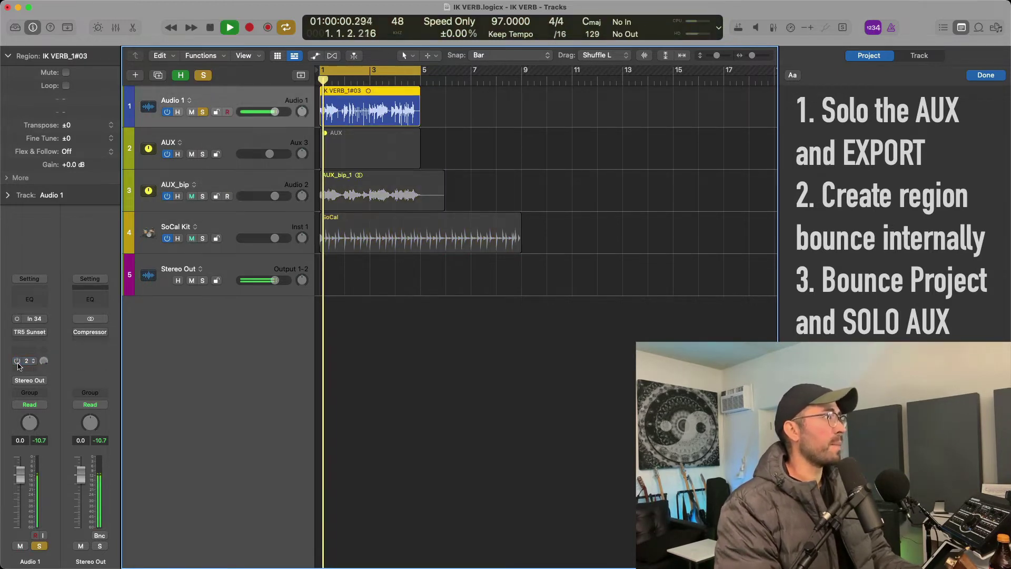
key("space")
Step: Audition AUX_bip soloed and the mix without SoCal Kit, then select AUX and AUX_bip
left_click(203, 197)
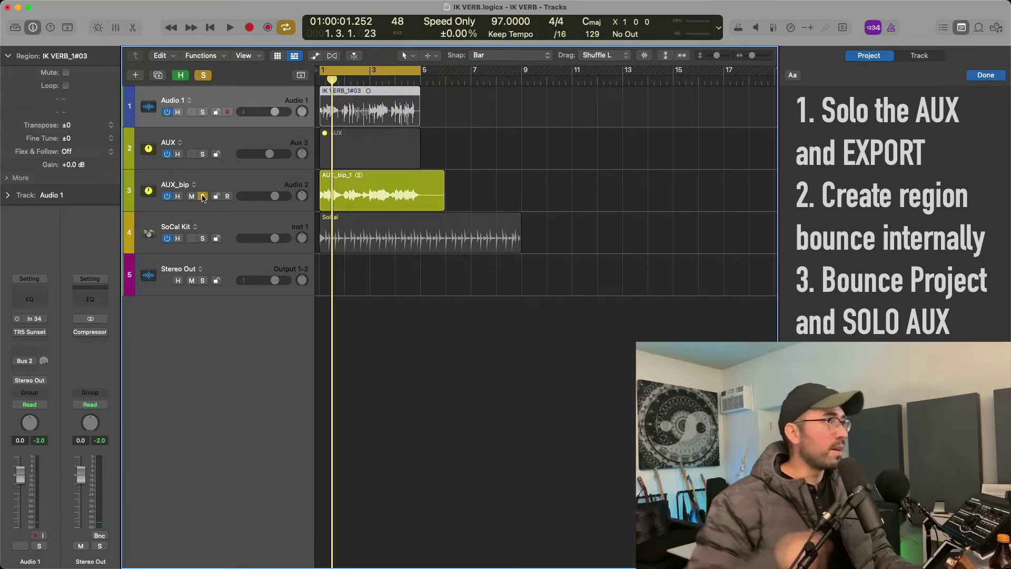
key("space")
key("space")
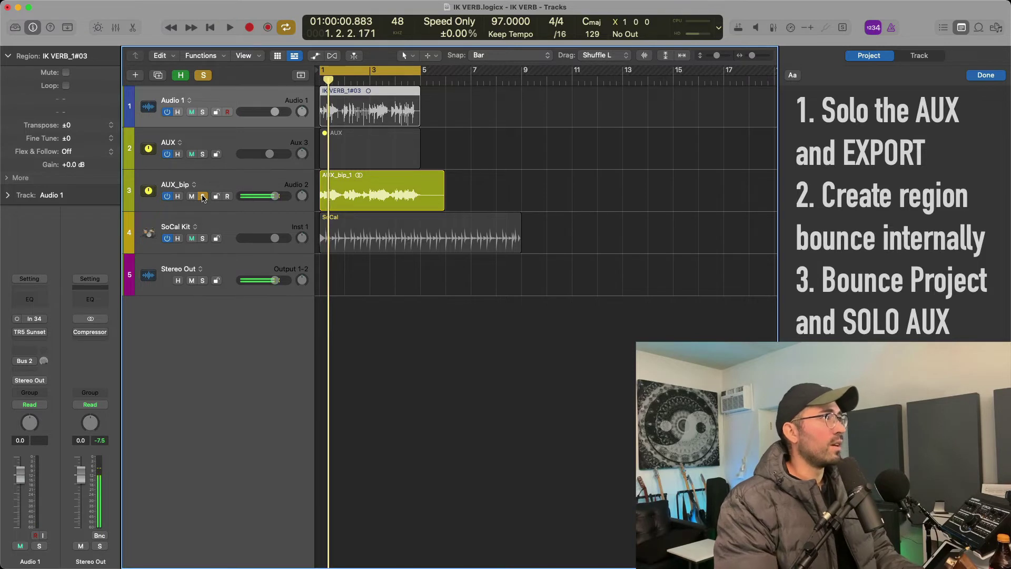
left_click(203, 197)
left_click(192, 238)
key("space")
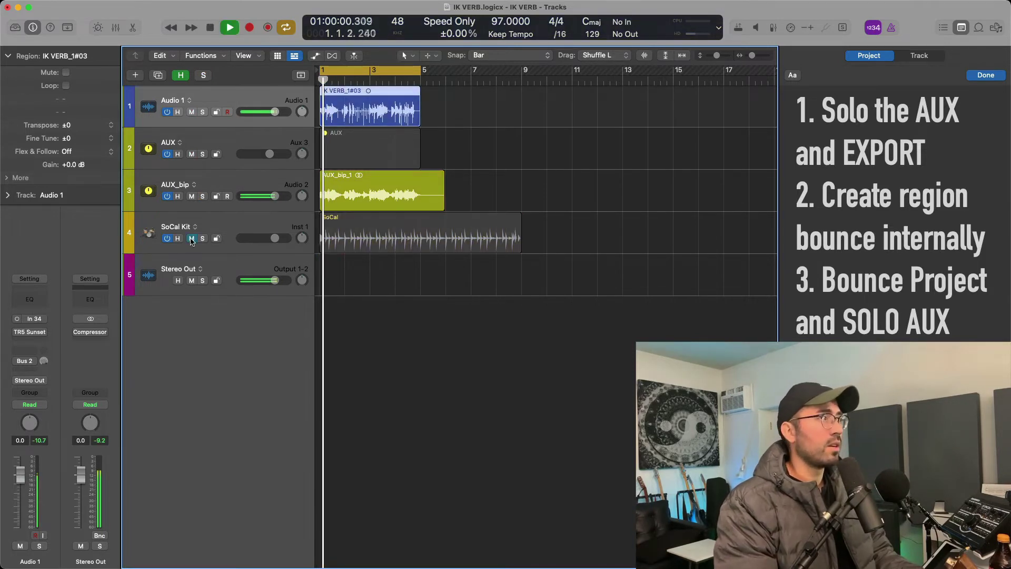
key("space")
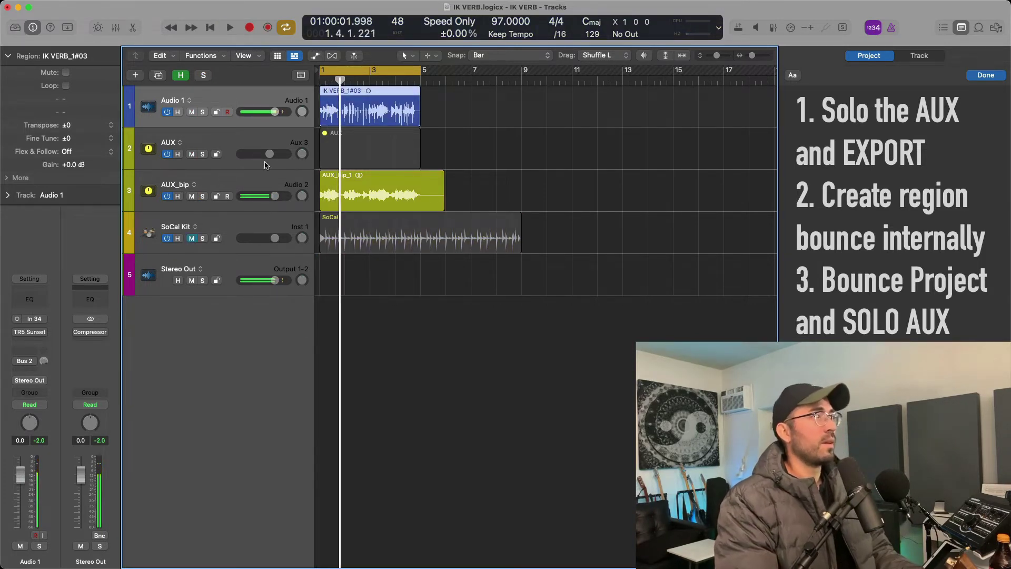
left_click(239, 143)
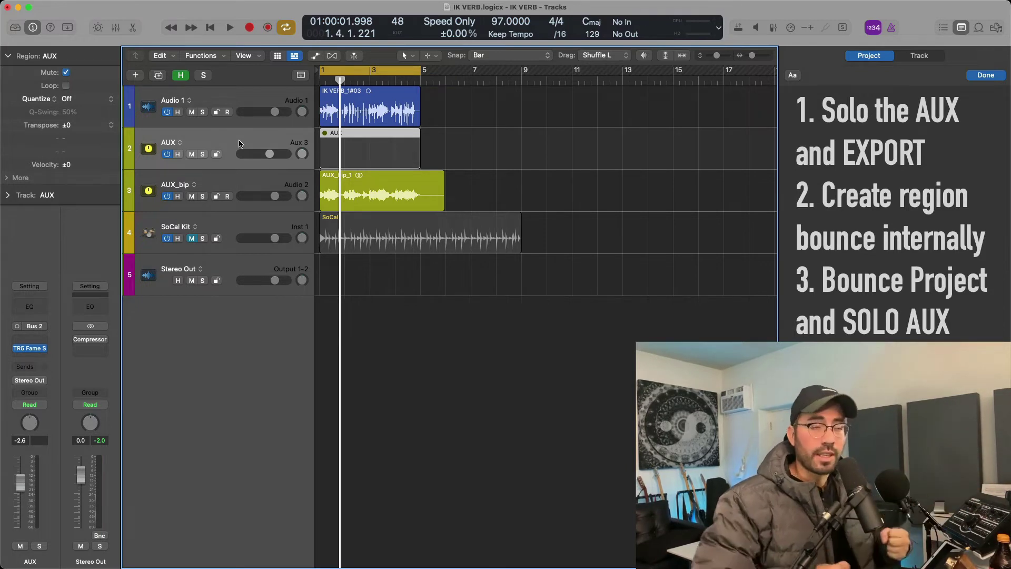
left_click(249, 185)
Step: Undo twice to remove the AUX_bip track and the empty AUX region
key("super+z")
key("super+z")
key("super+z")
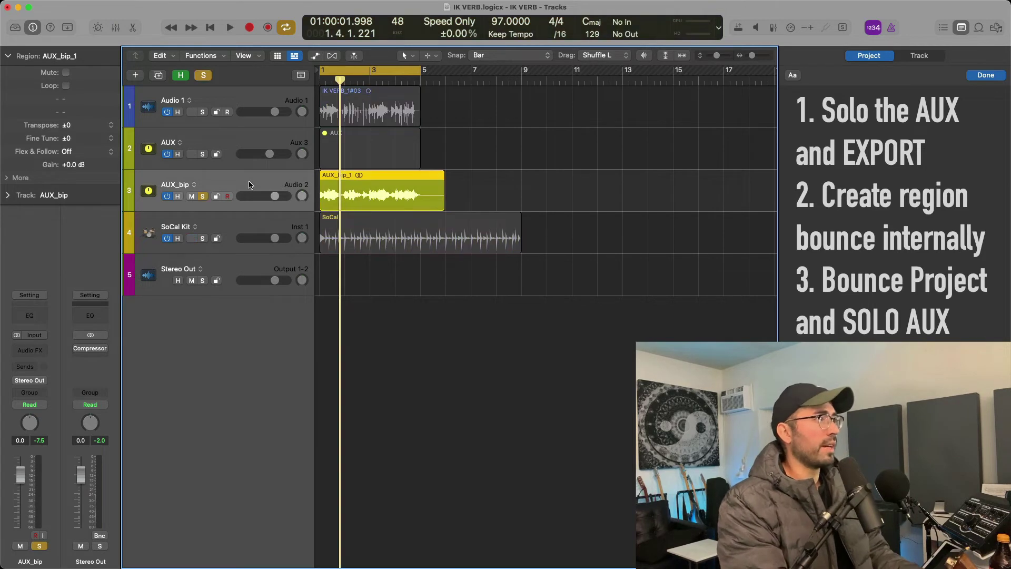
key("super+z")
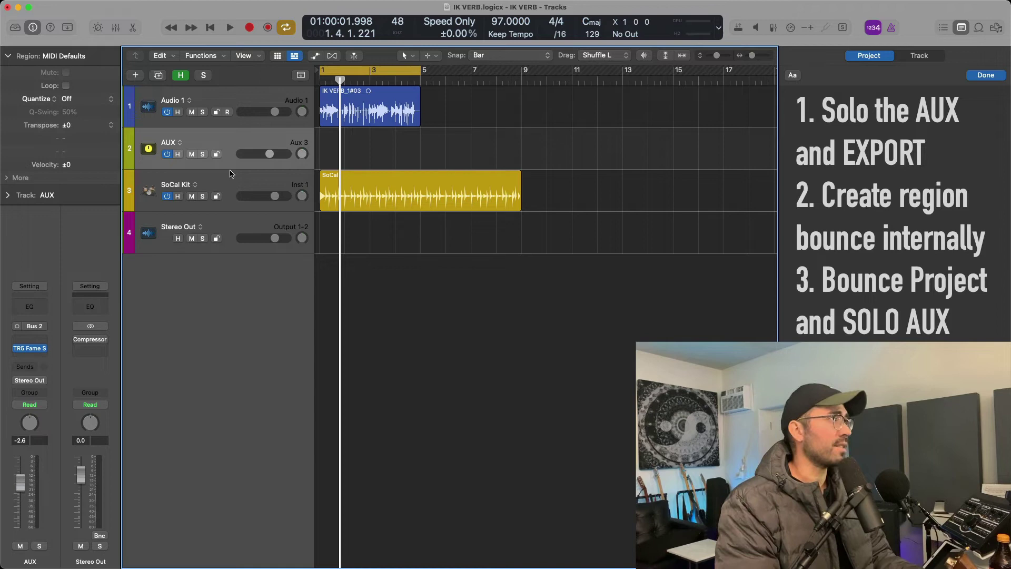
Step: Move SoCal Kit above AUX and group all tracks into a summing stack named GRP
left_click_drag(223, 182, 224, 142)
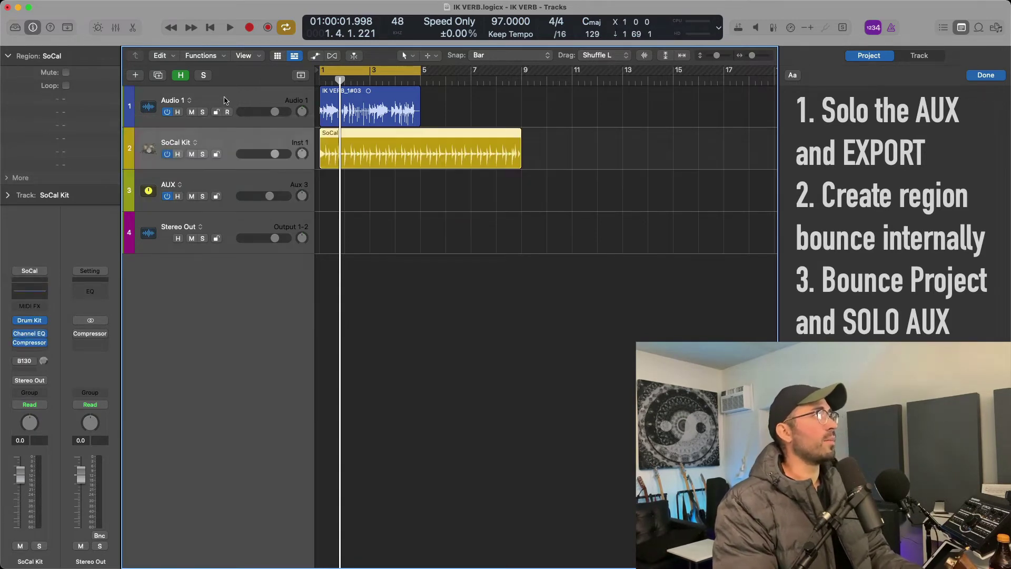
left_click(224, 100)
key("super+a")
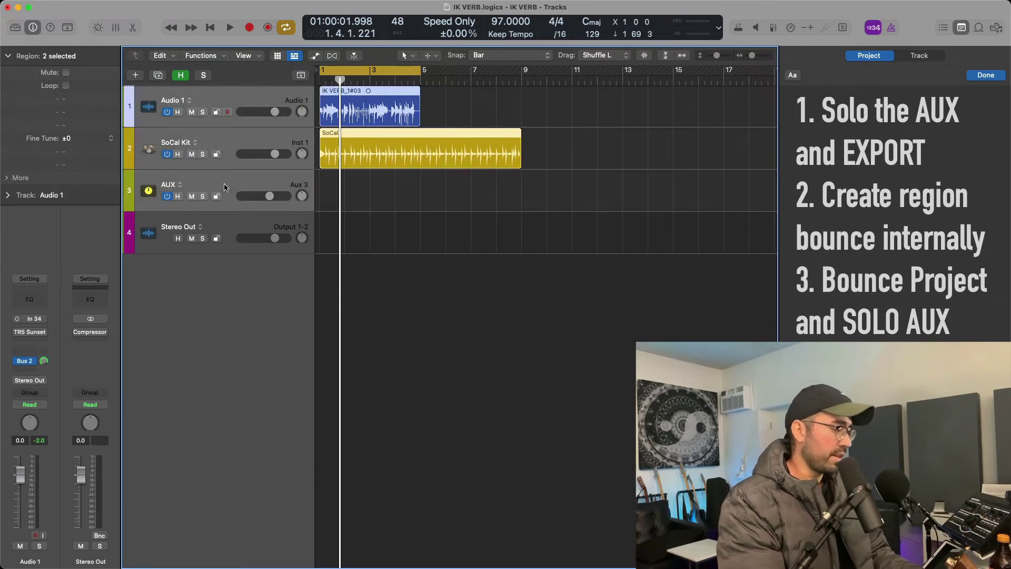
key("shift+super+d")
key("Return")
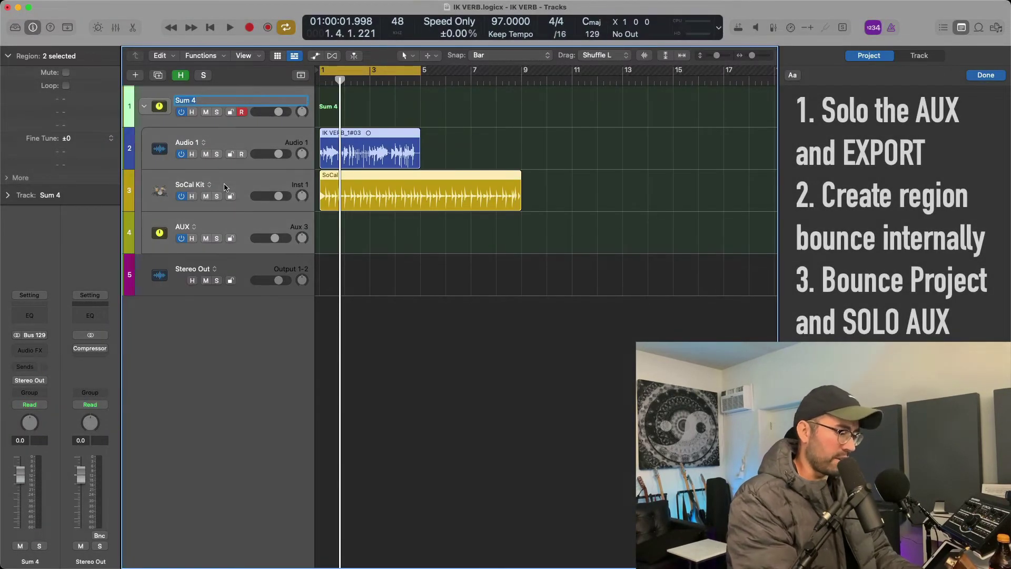
key("Return")
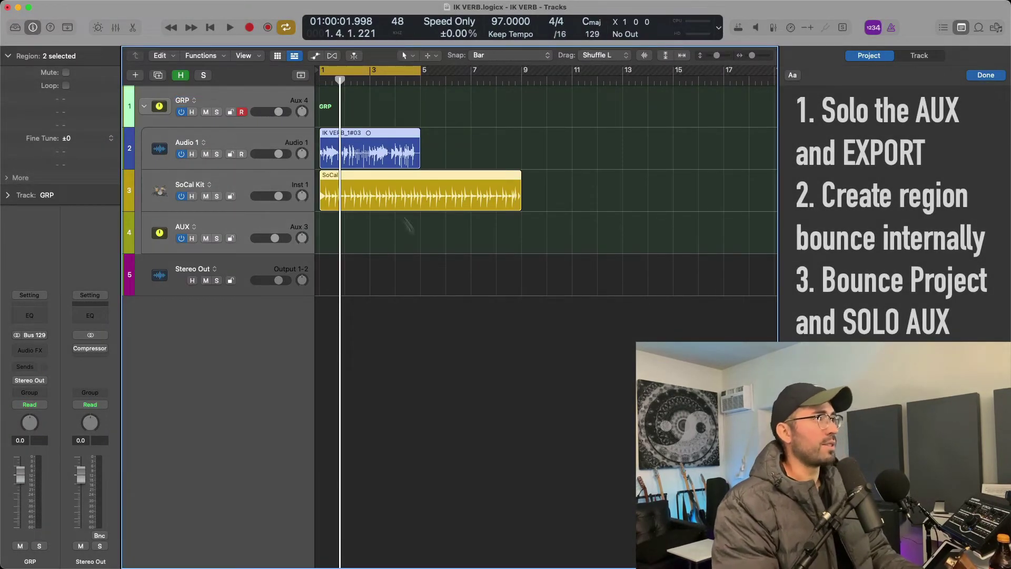
Step: Deselect the regions and play the project through the GRP stack
left_click(425, 271)
key("space")
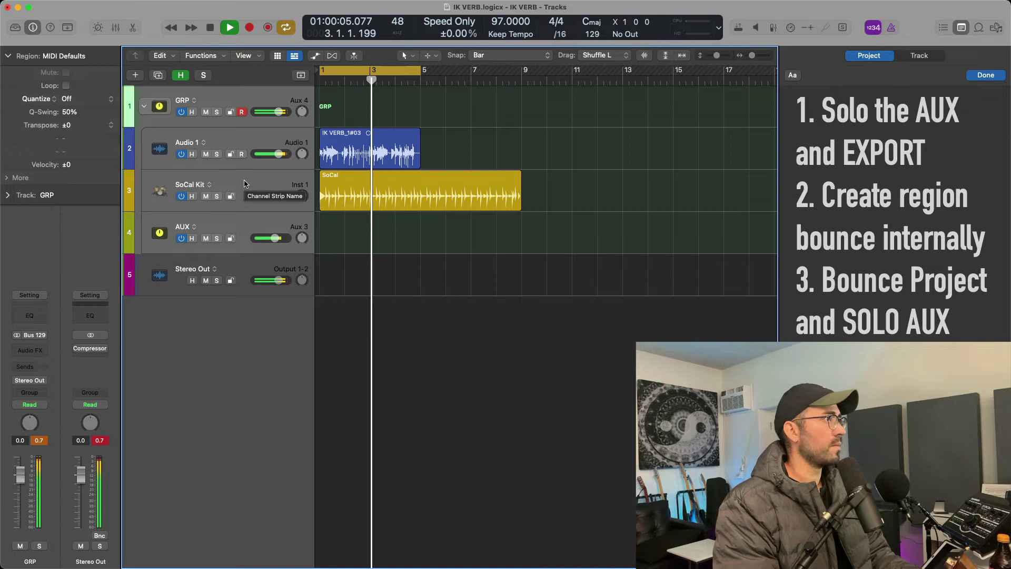
key("space")
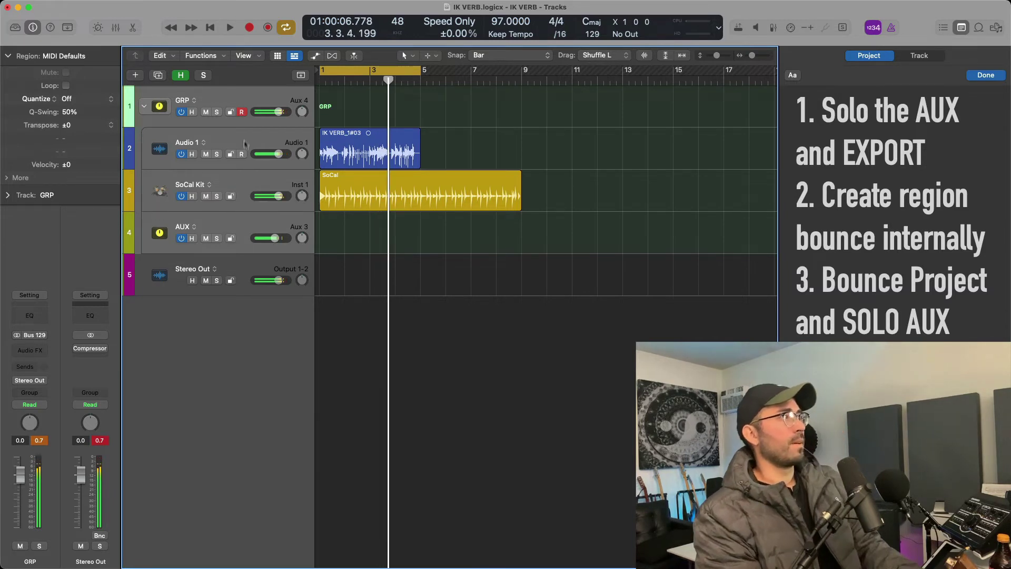
Step: Collapse the GRP stack and bounce its region in place to a new SoCal_bip track
left_click(142, 108)
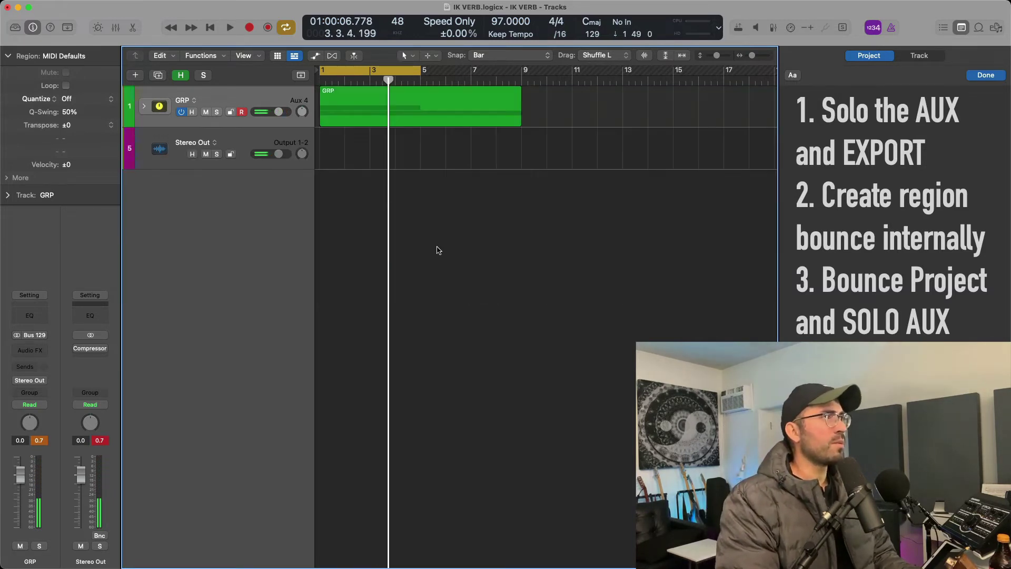
left_click(142, 107)
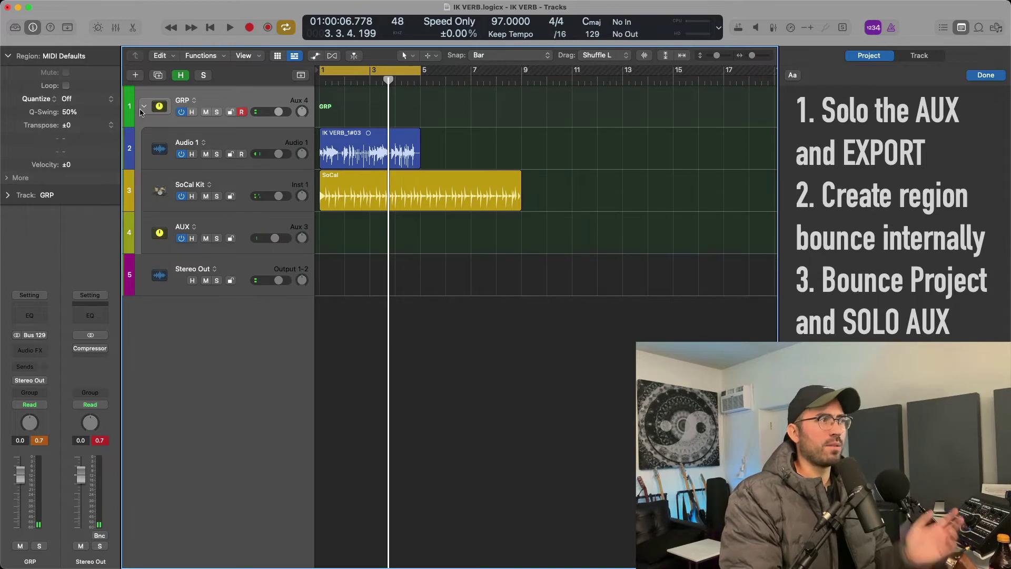
left_click(143, 108)
left_click(373, 120)
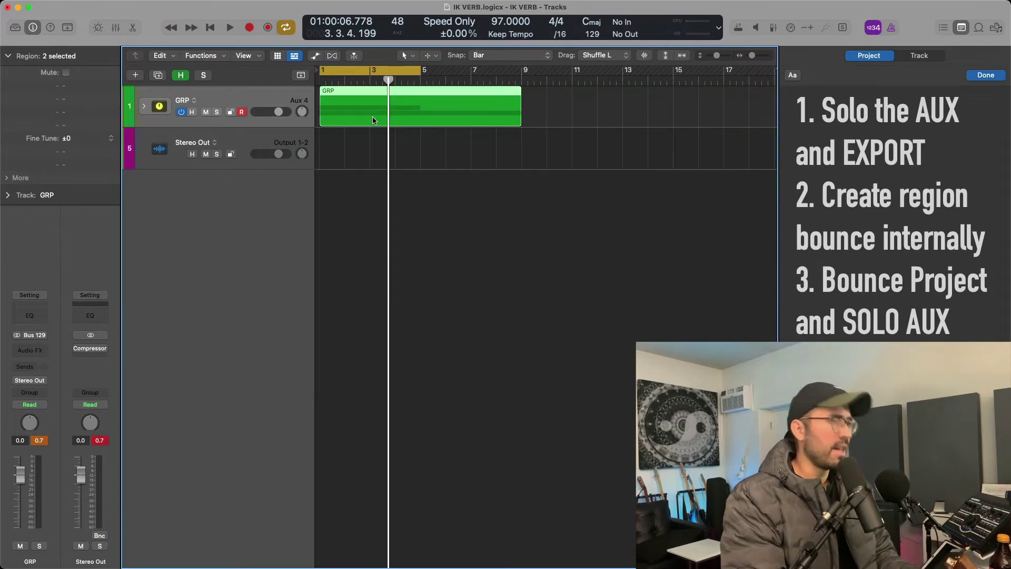
key("ctrl+b")
key("Return")
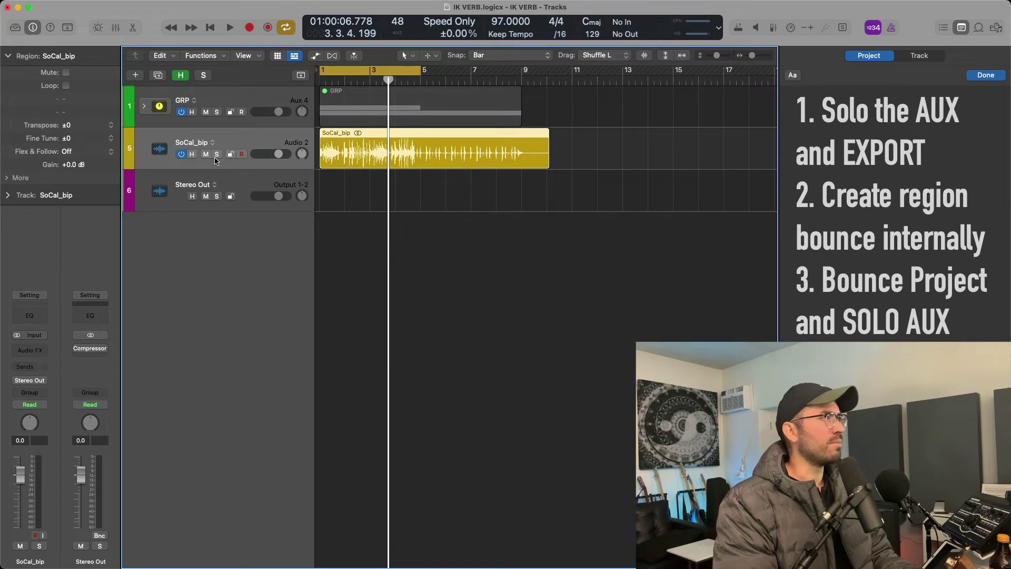
Step: Solo and audition the SoCal_bip bounce, then delete its region and its track
left_click(217, 154)
key("space")
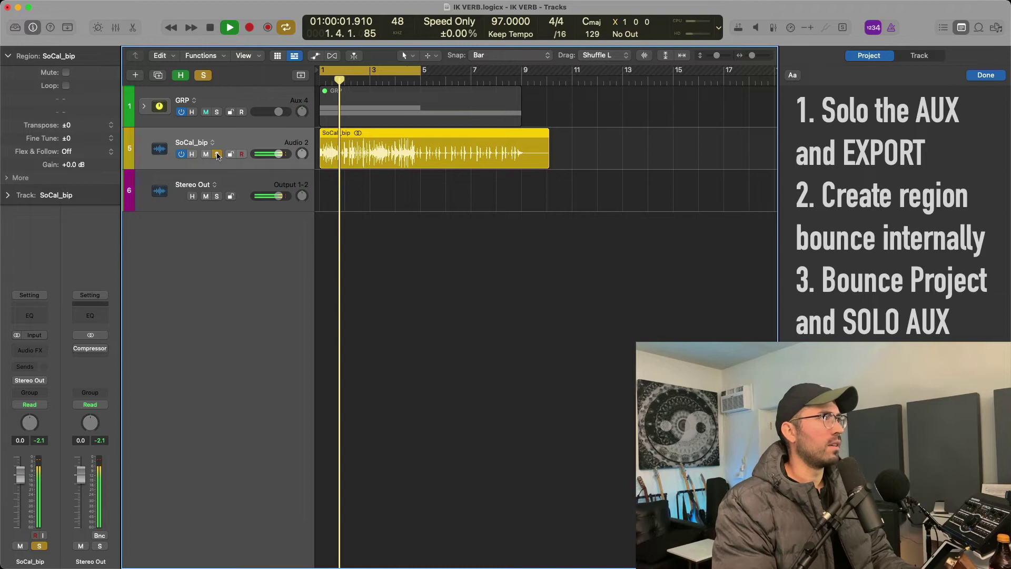
key("space")
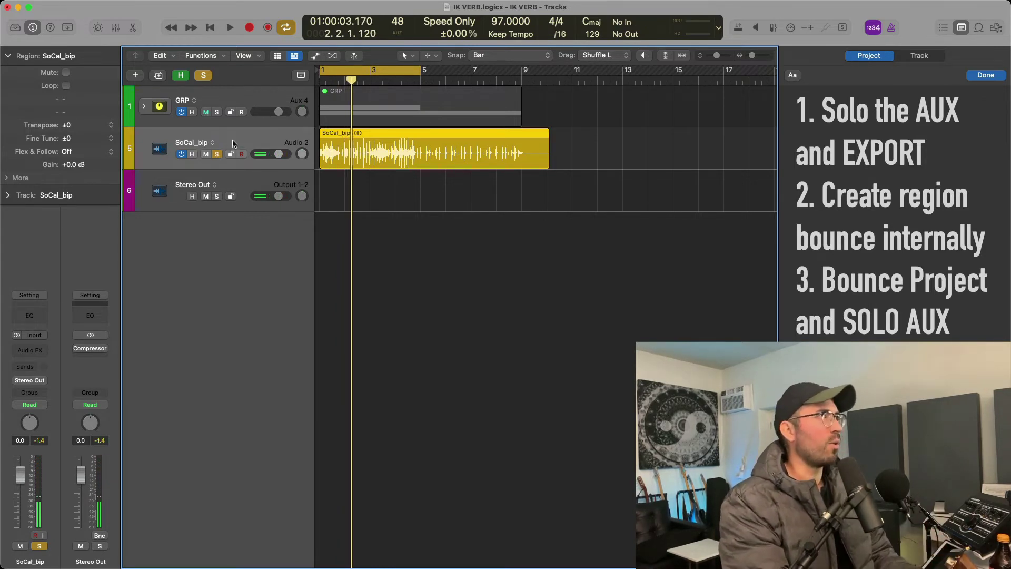
key("Delete")
key("super+BackSpace")
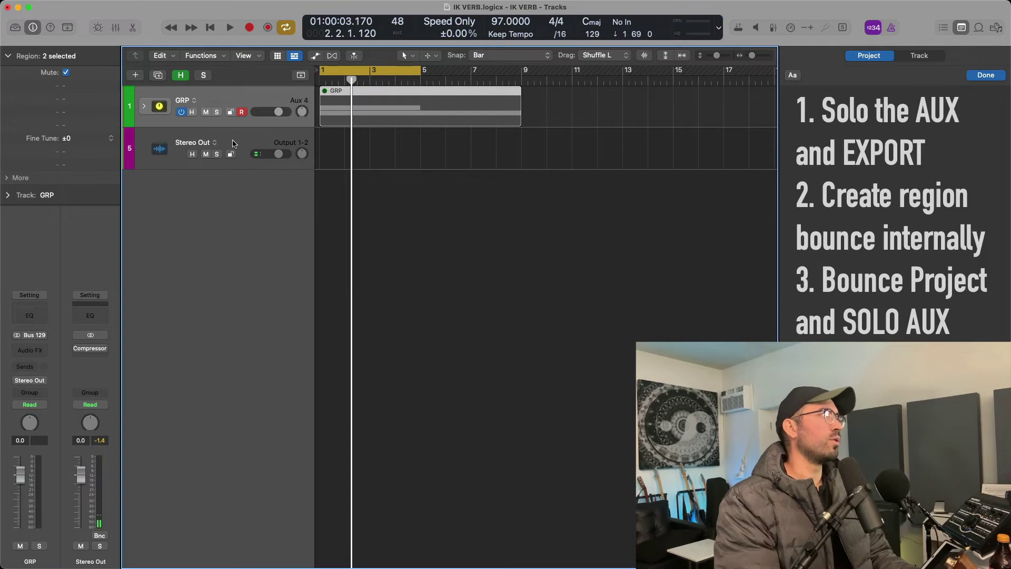
Step: Solo the GRP stack and play it back briefly
left_click(217, 112)
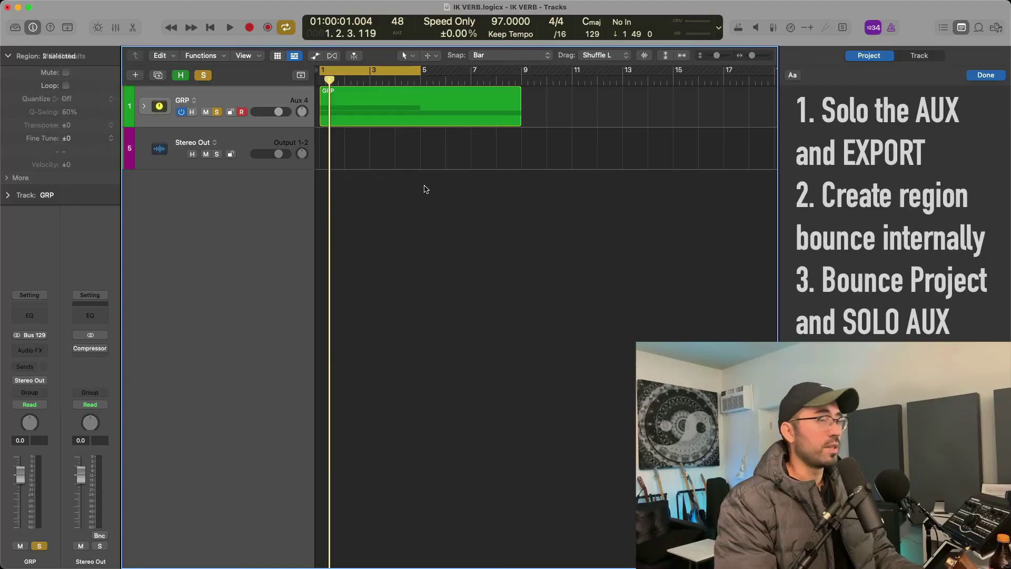
key("space")
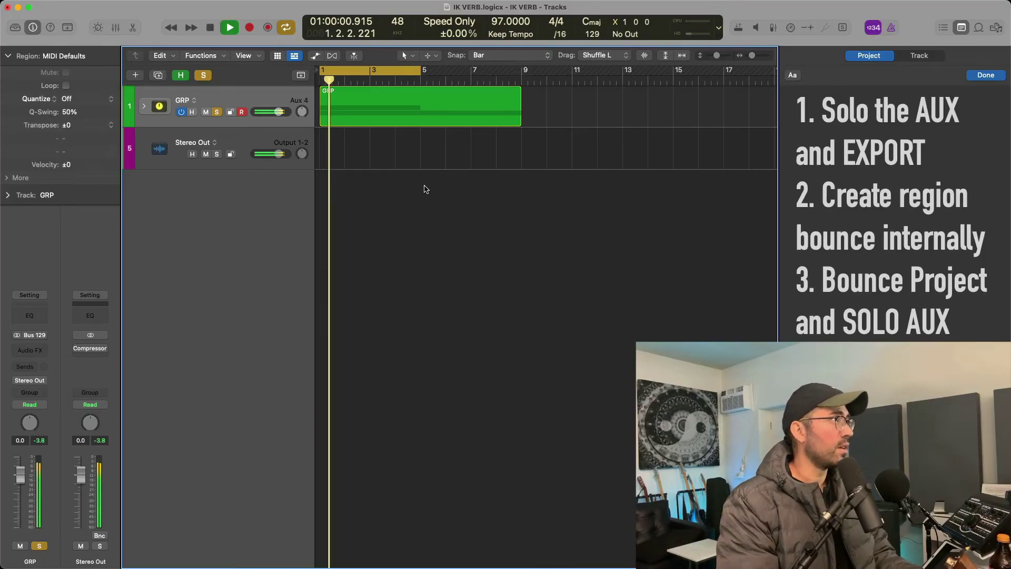
key("space")
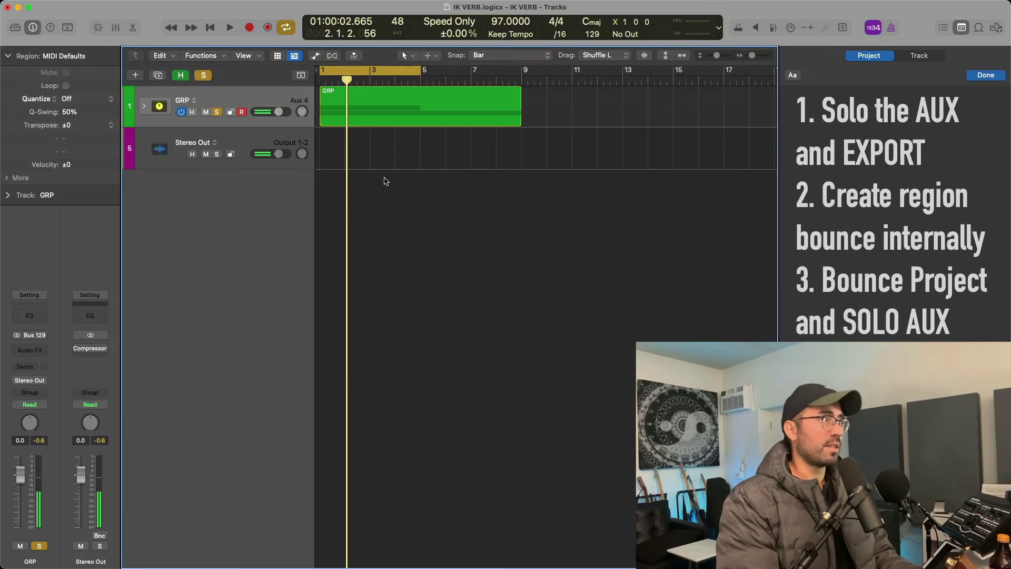
Step: Bounce the GRP region in place again, then undo the bounce
left_click(376, 113)
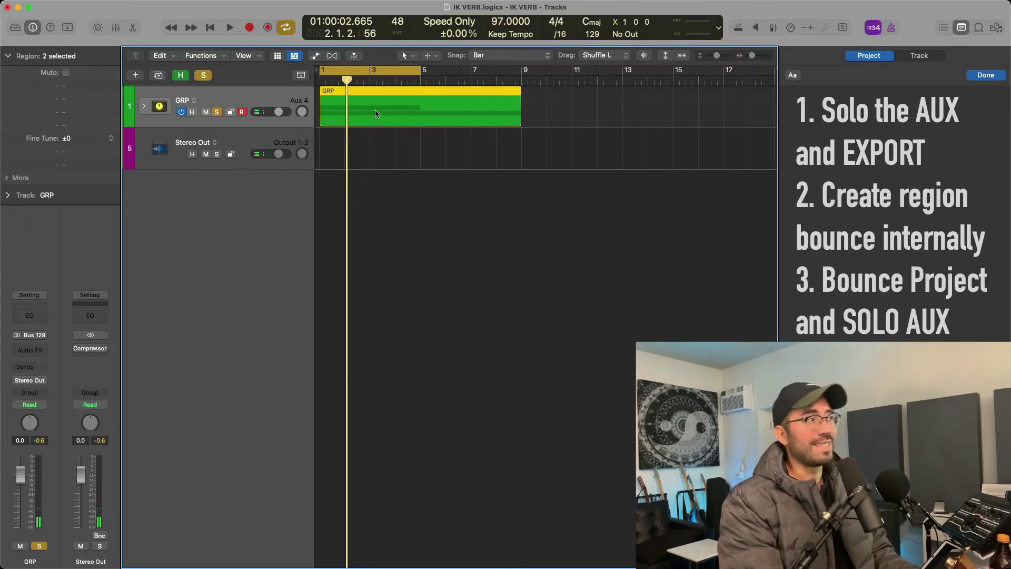
key("ctrl+b")
key("Return")
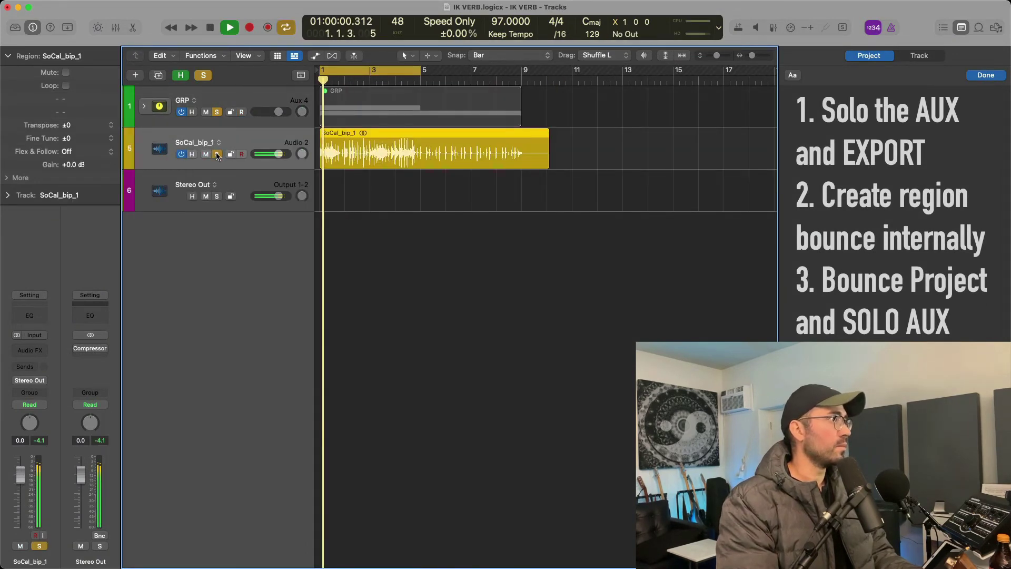
key("super+z")
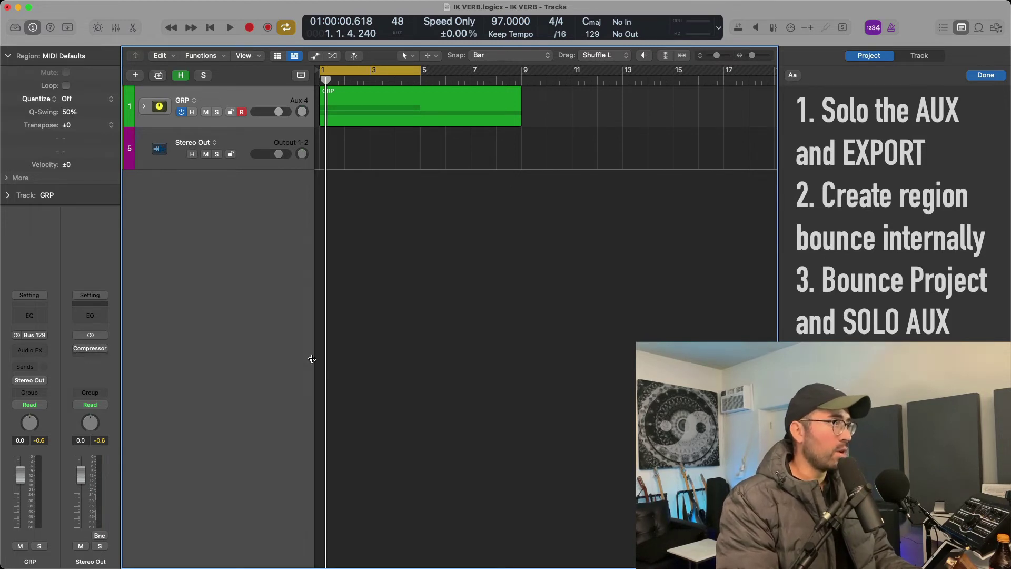
Step: Solo the GRP stack and bounce the project as PCM Wave, 24-bit, 48000 Hz
left_click(213, 98)
left_click(216, 112)
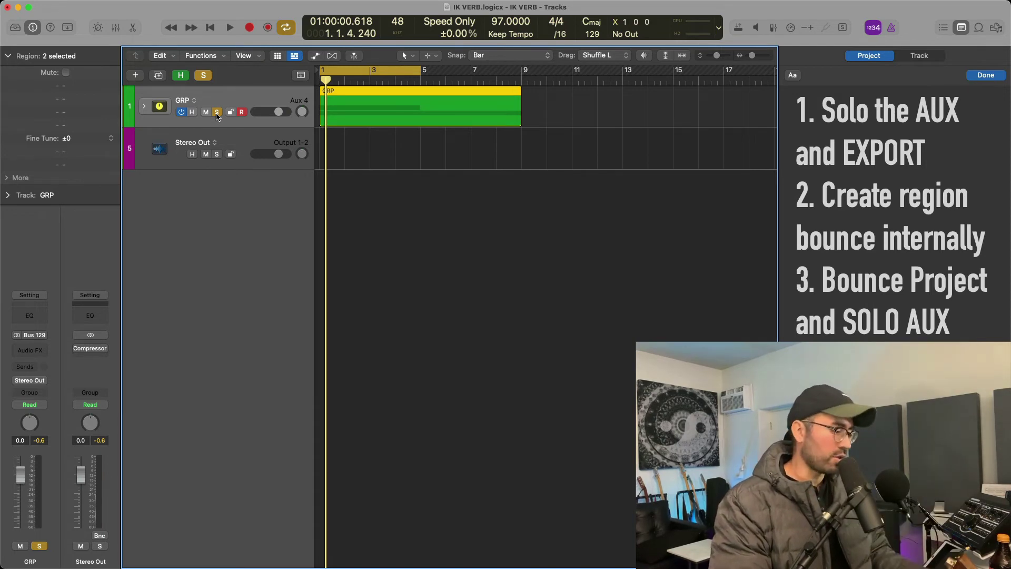
key("super+b")
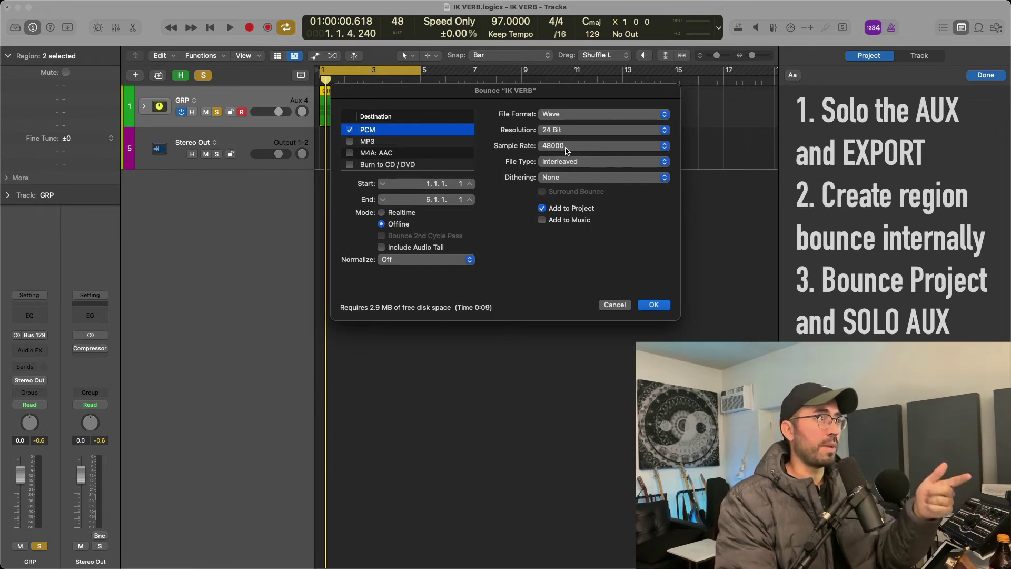
left_click(654, 304)
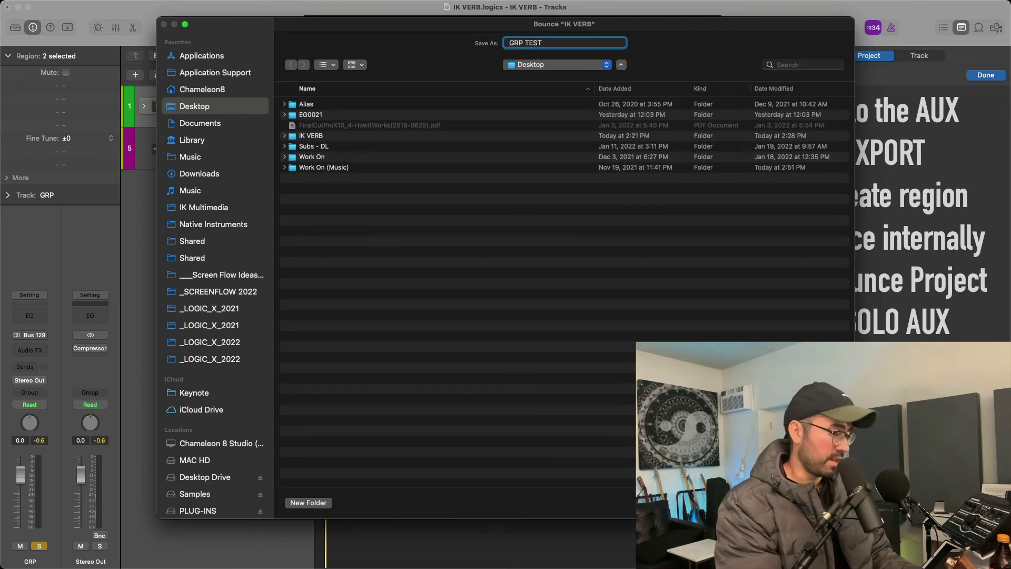
Step: Save the bounce as GRP TEST.wav on the Desktop and import it as a new track
key("Return")
key("F11")
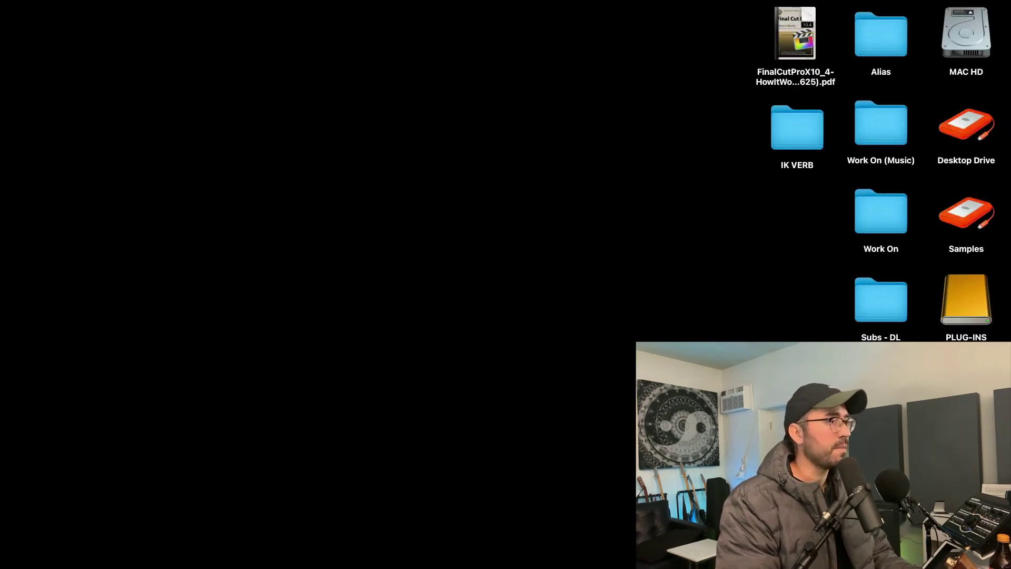
key("space")
key("space")
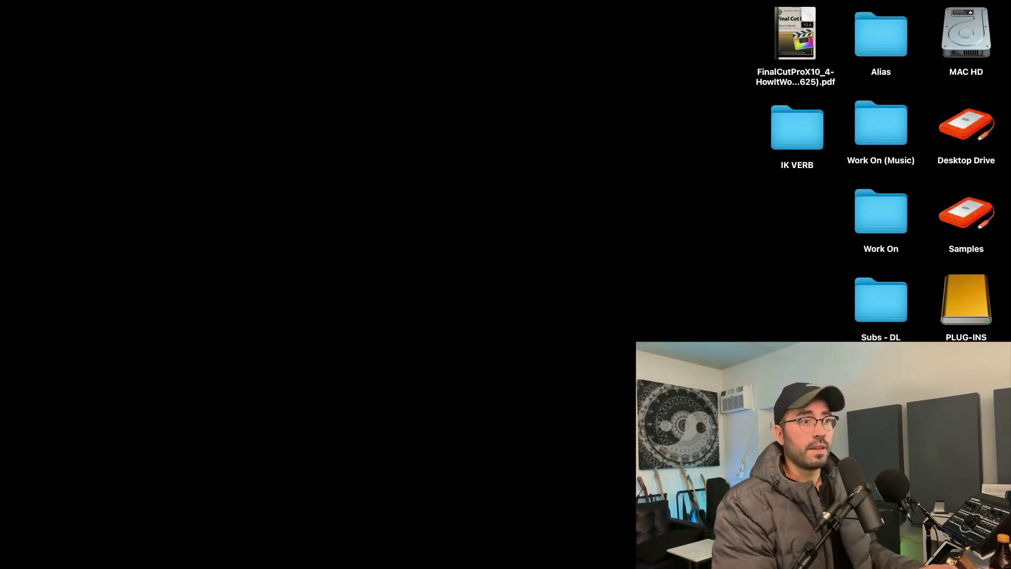
left_click_drag(463, 302, 325, 235)
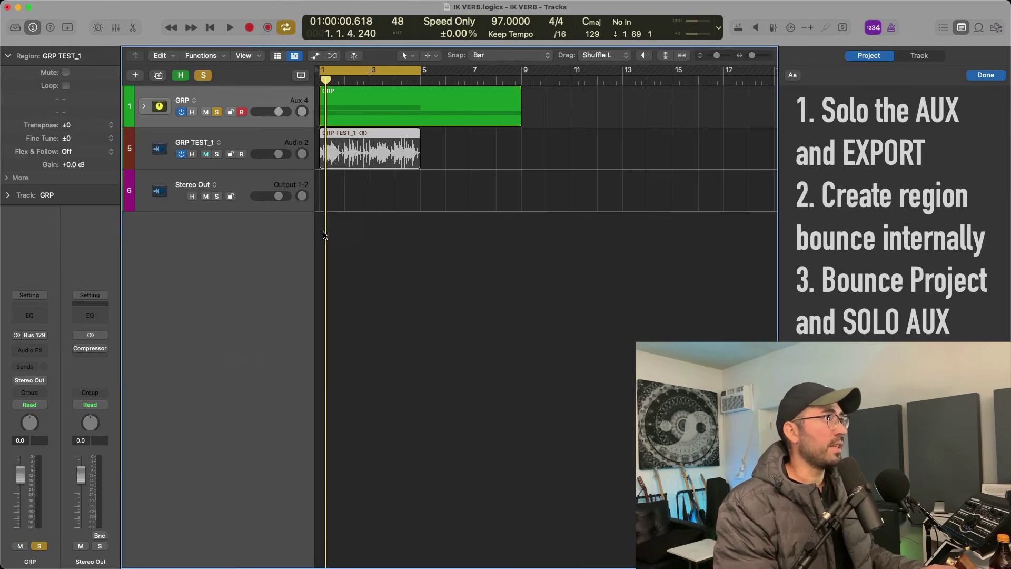
Step: Unsolo the GRP stack and expand it to show its tracks
left_click(244, 138)
left_click(216, 112)
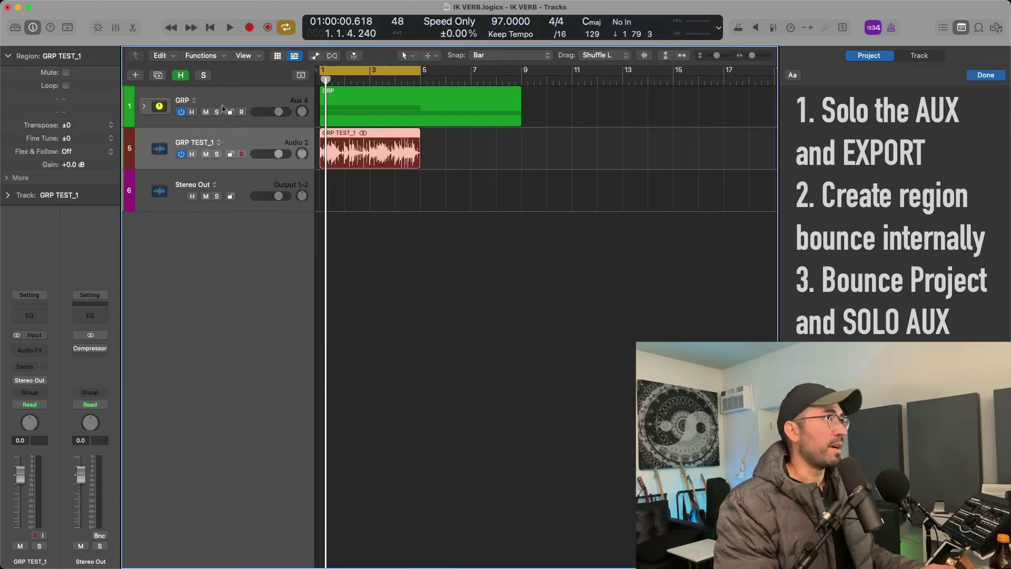
left_click(225, 101)
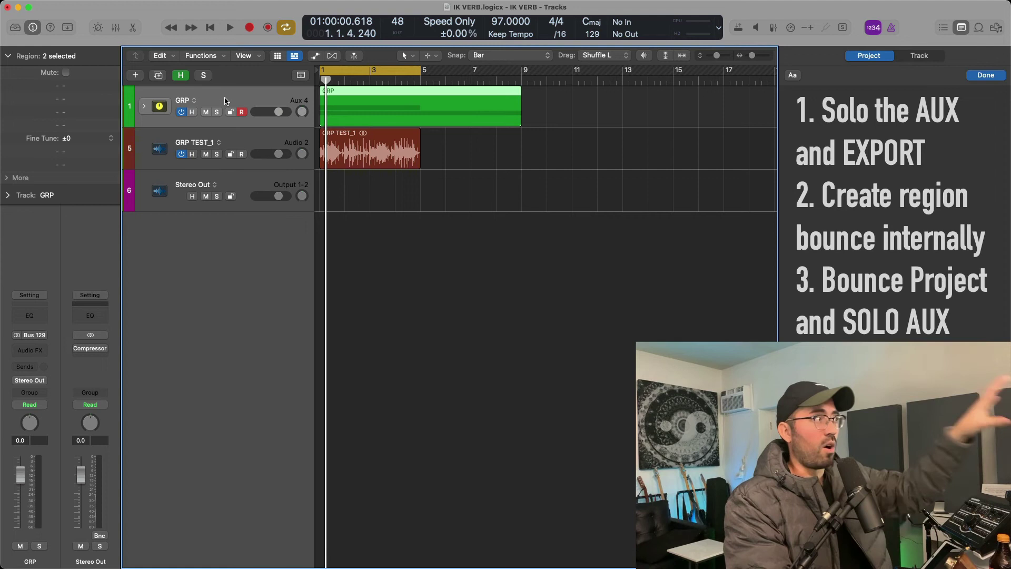
key("ctrl+Down")
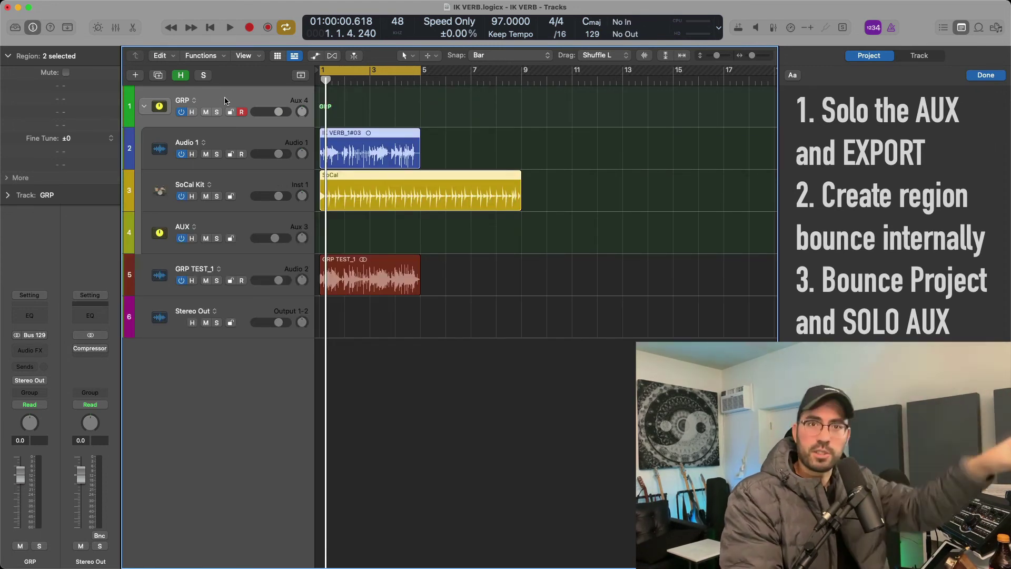
Step: Delete the Audio 1 and SoCal Kit regions, removing the audio file, and the GRP stack
key("Delete")
key("Return")
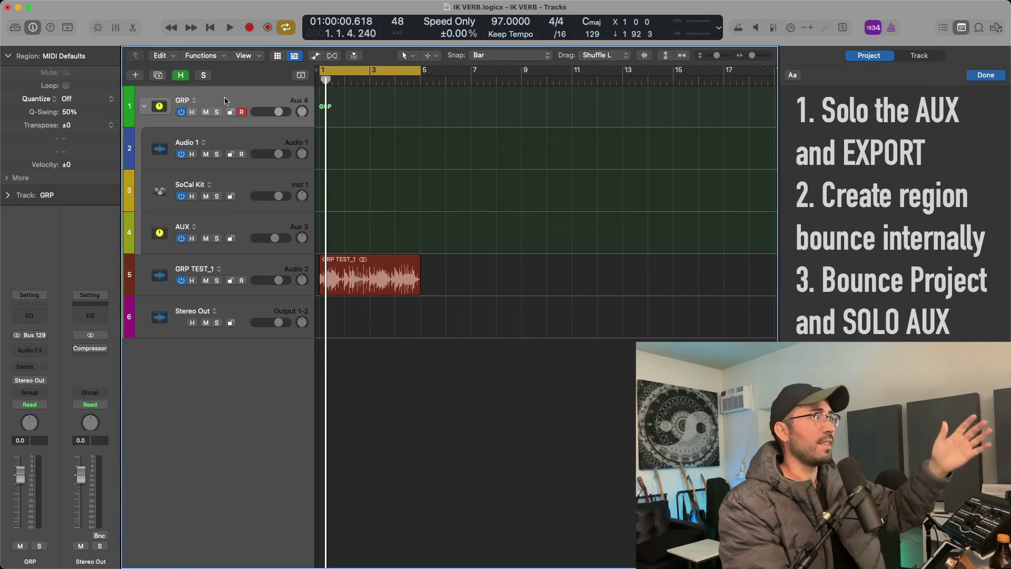
key("super+BackSpace")
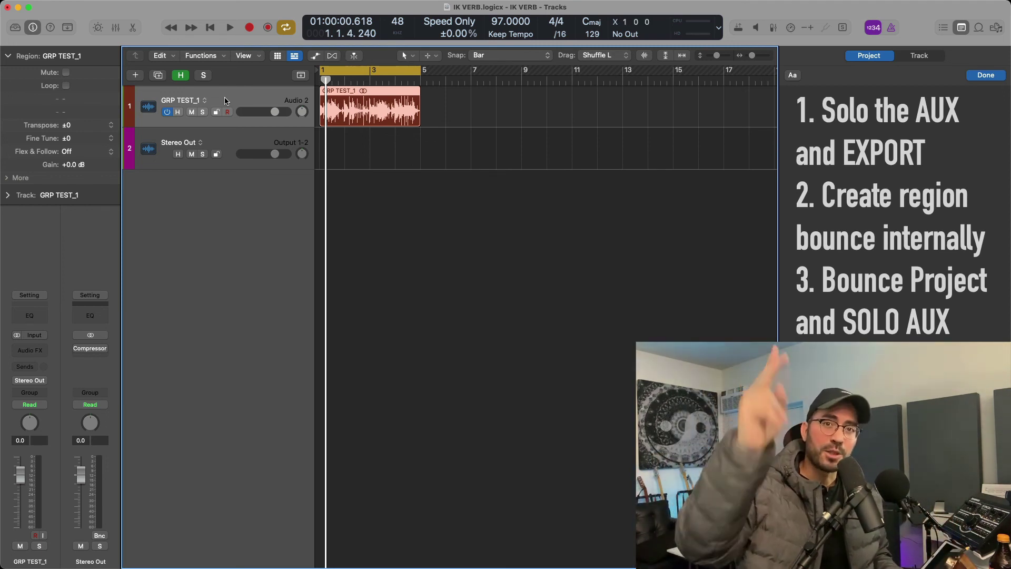
Step: Deselect the bounced GRP TEST_1 region
left_click(413, 335)
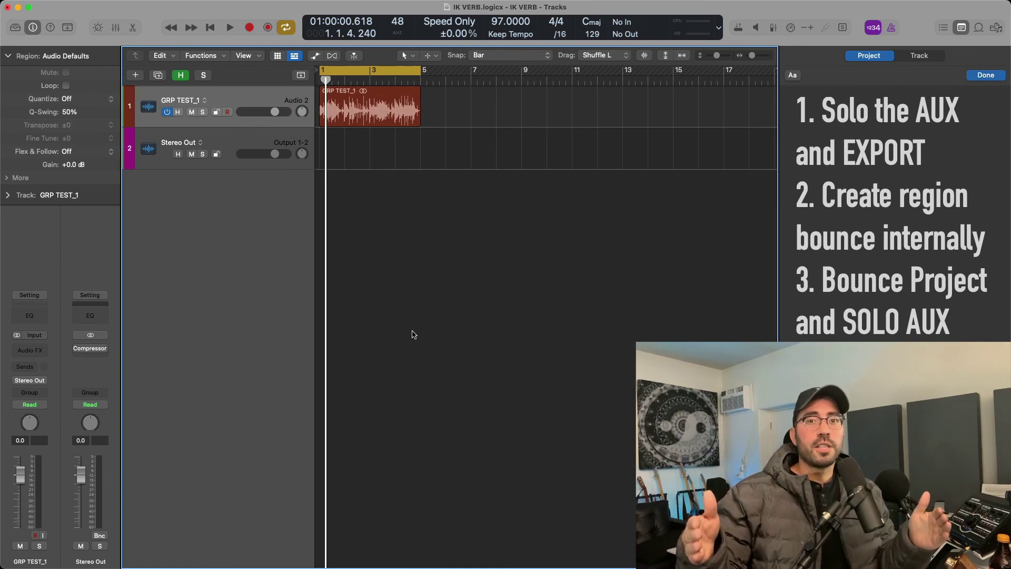